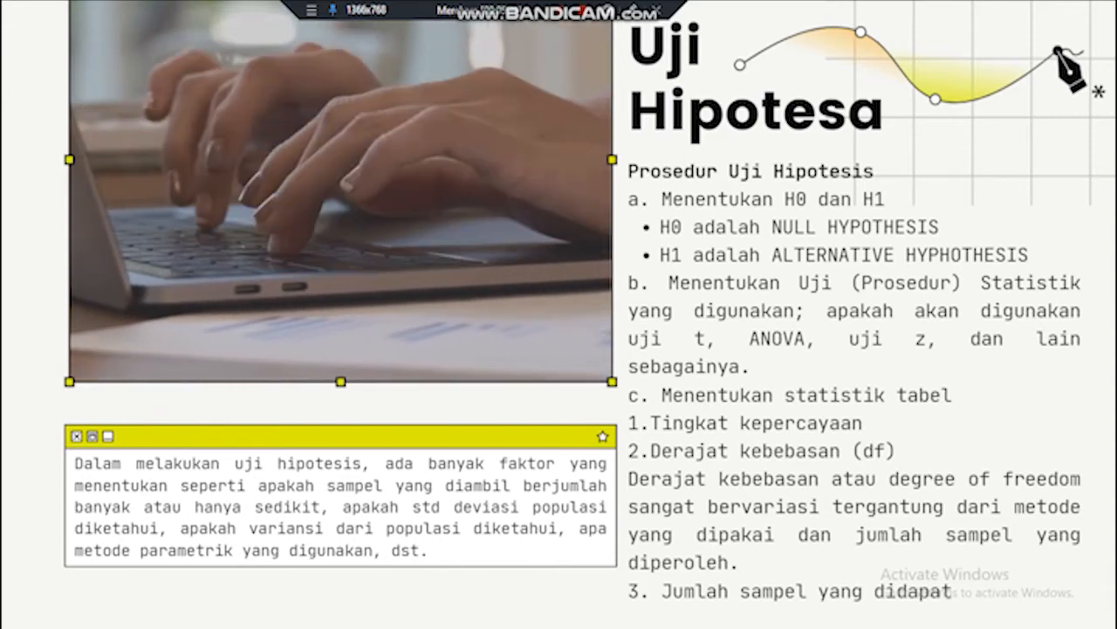
pyautogui.click(340, 159)
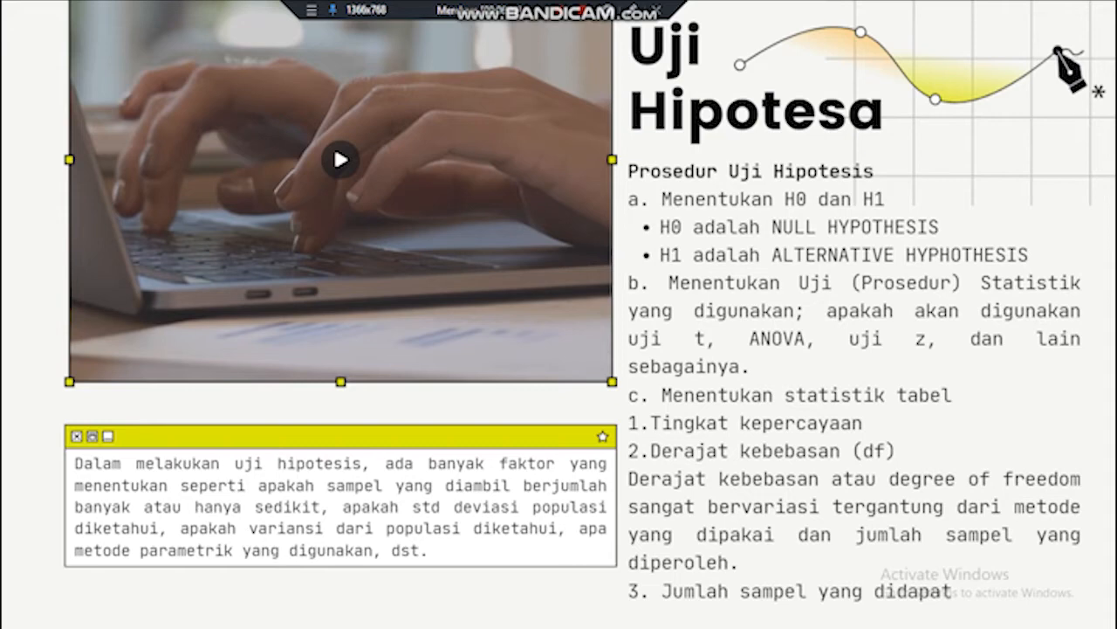
pyautogui.press('Right')
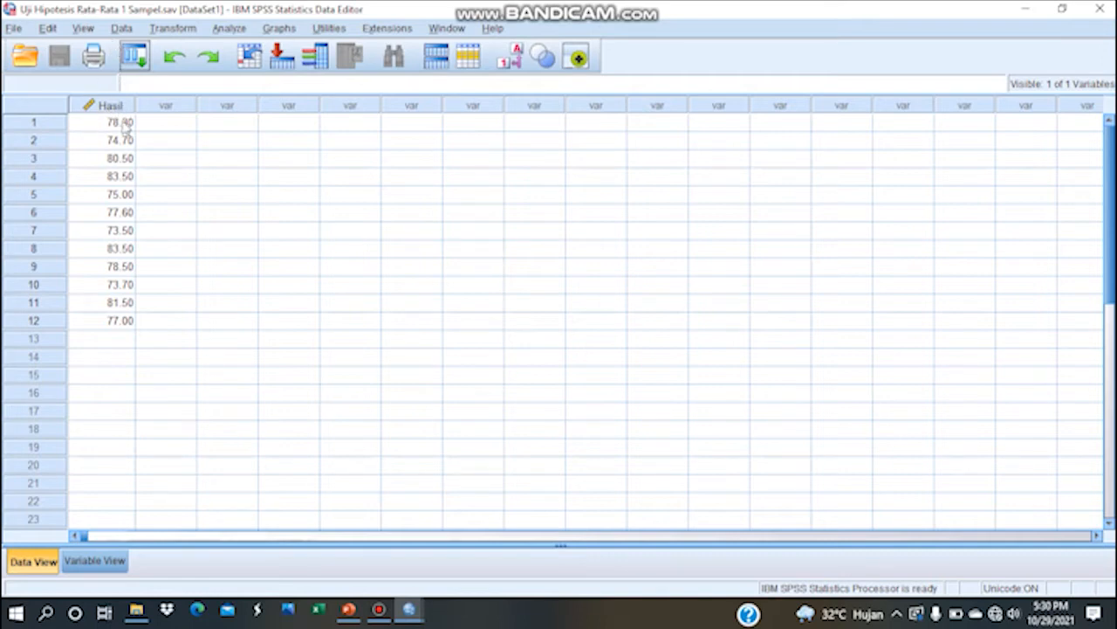
# Step: Set up a One-Sample T Test with Hasil UAS PDS as the test variable and a test value of 75
pyautogui.click(98, 563)
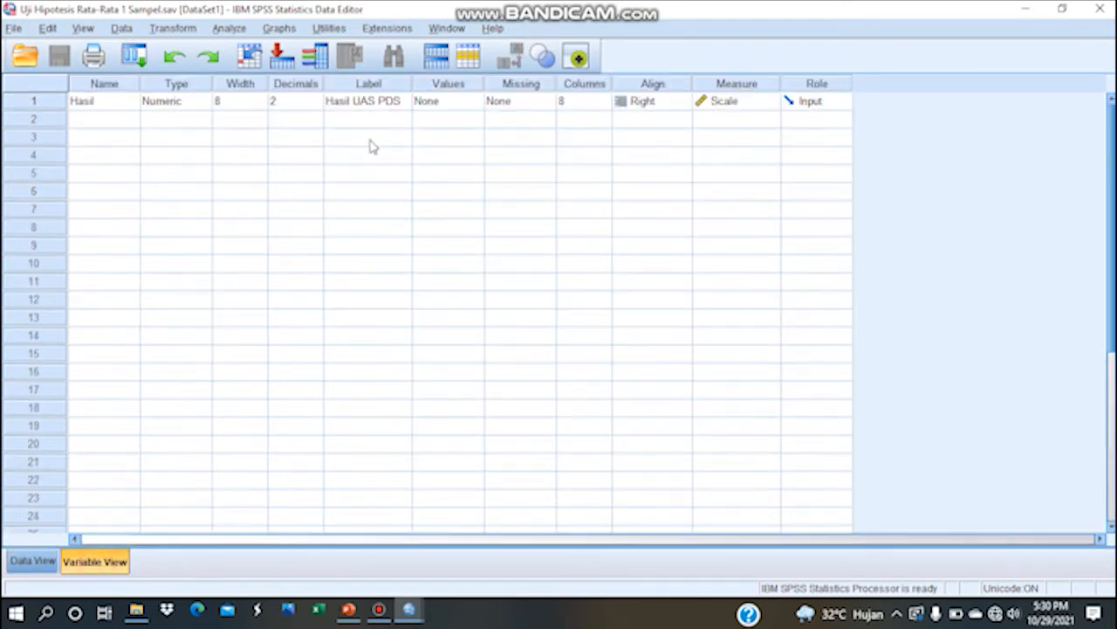
pyautogui.click(35, 562)
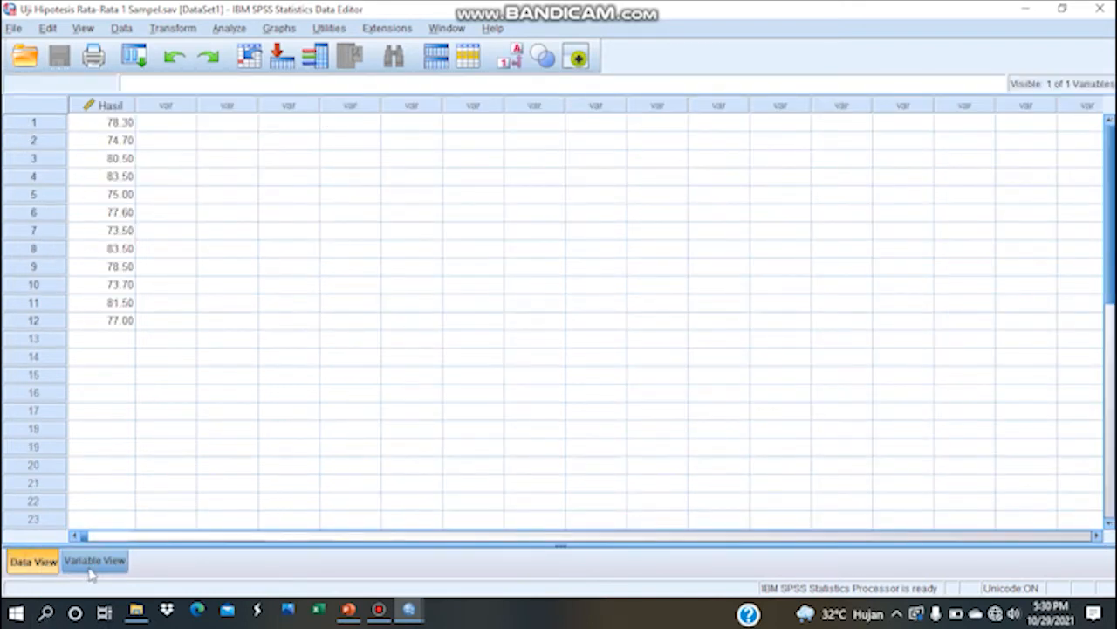
pyautogui.click(249, 32)
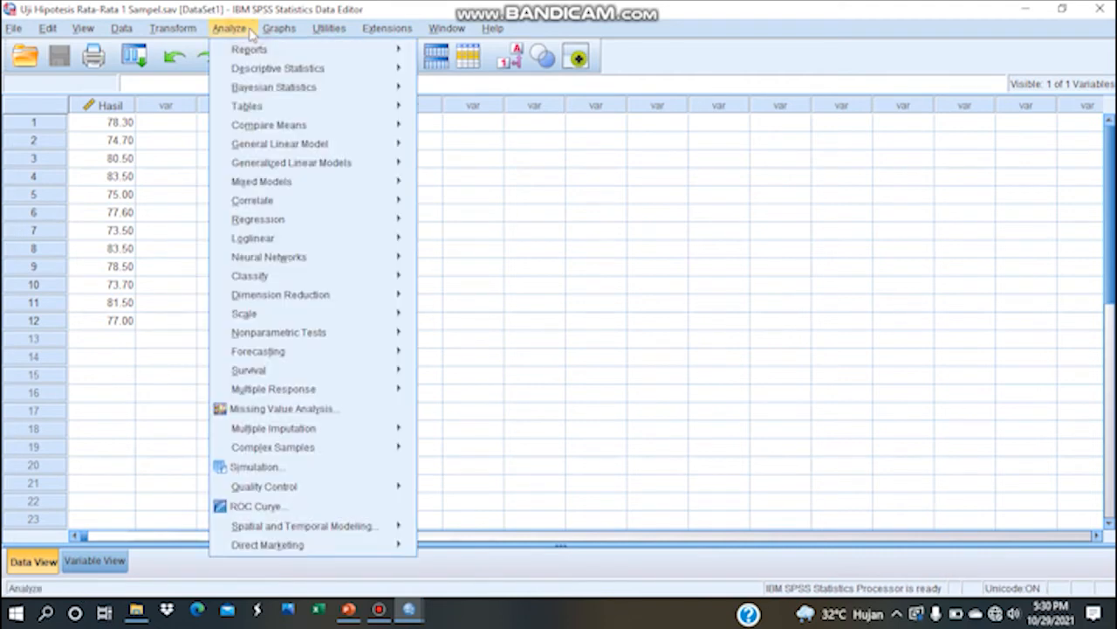
pyautogui.moveTo(262, 130)
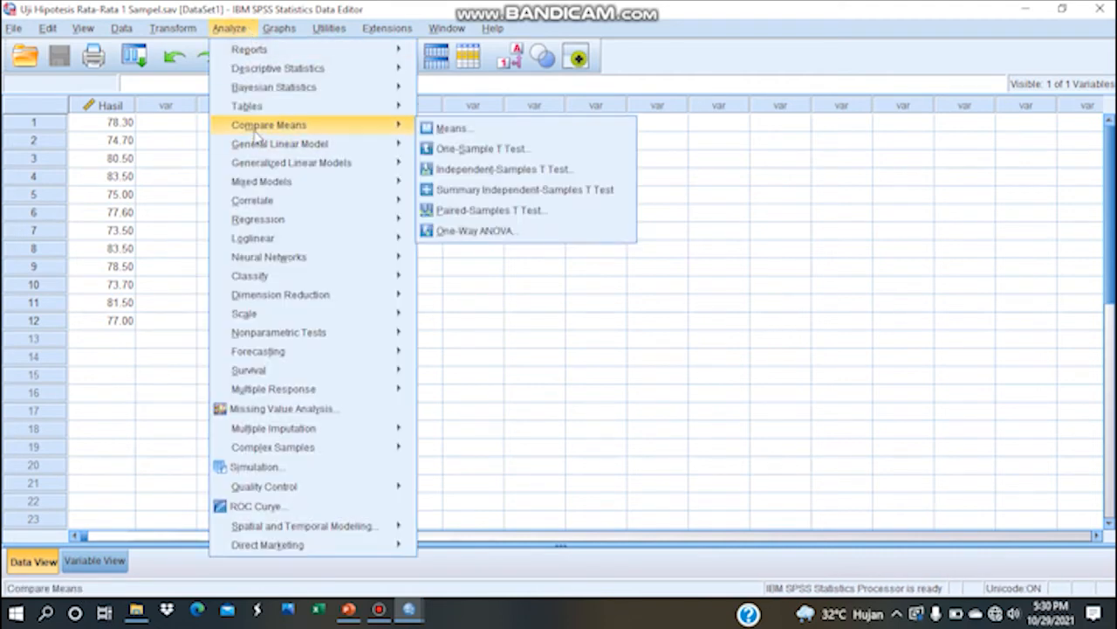
pyautogui.click(494, 149)
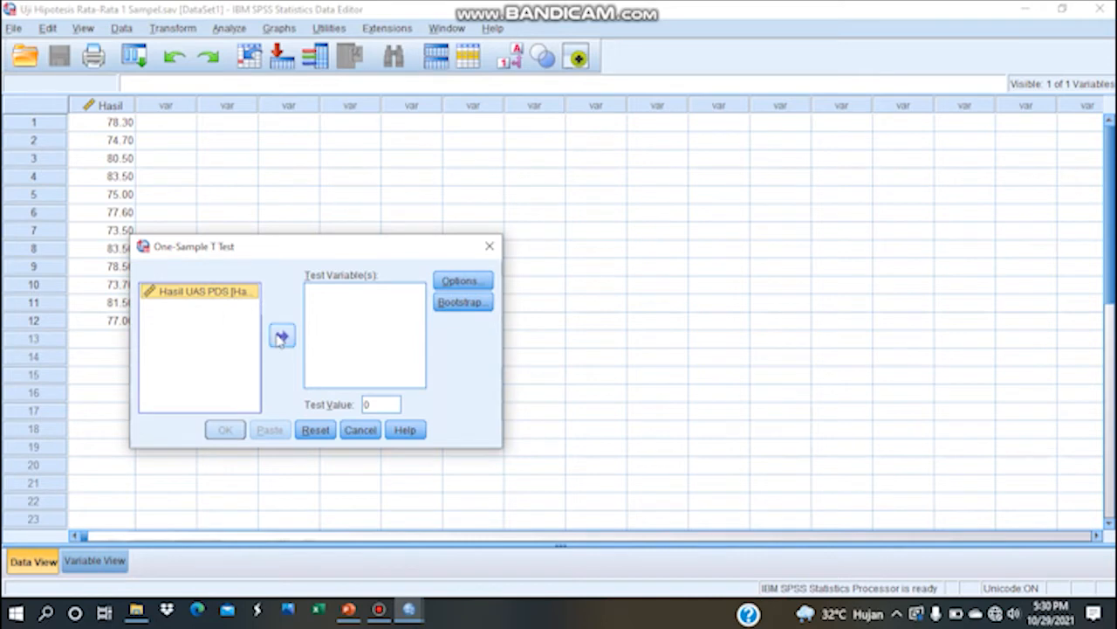
pyautogui.click(280, 337)
pyautogui.doubleClick(380, 404)
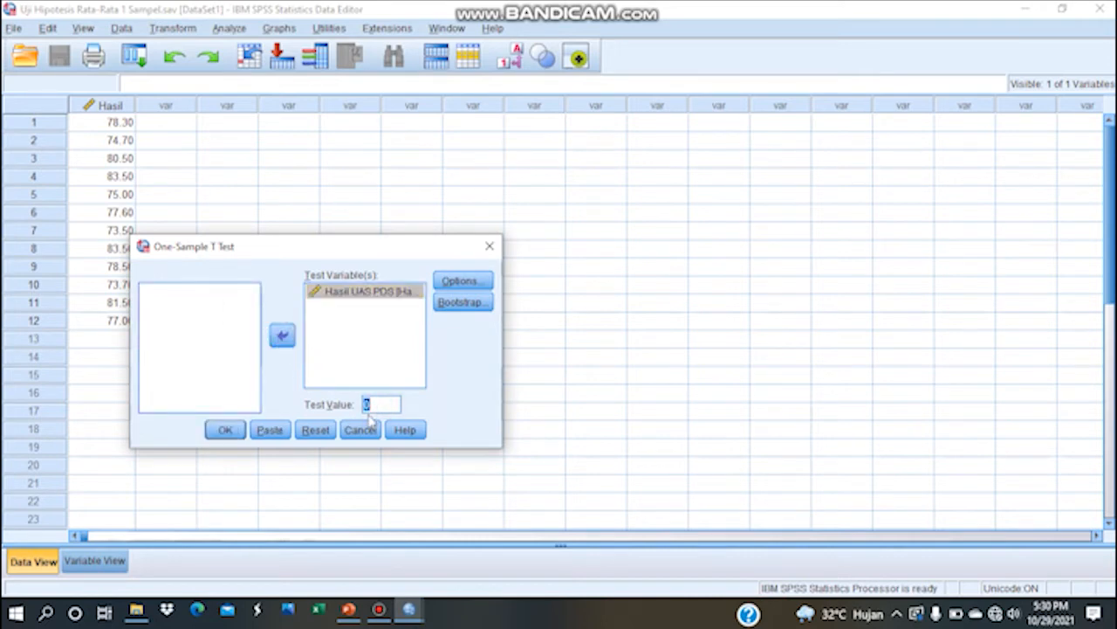
pyautogui.write('75')
# Step: Run the One-Sample T Test with a 95% confidence interval
pyautogui.click(482, 288)
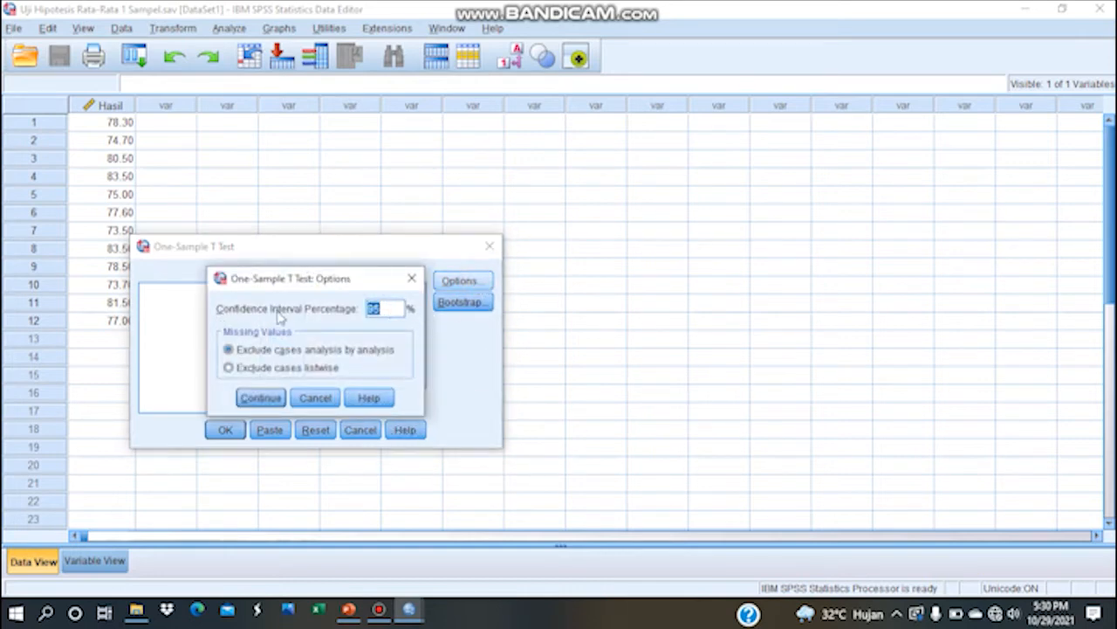
pyautogui.click(382, 310)
pyautogui.click(260, 399)
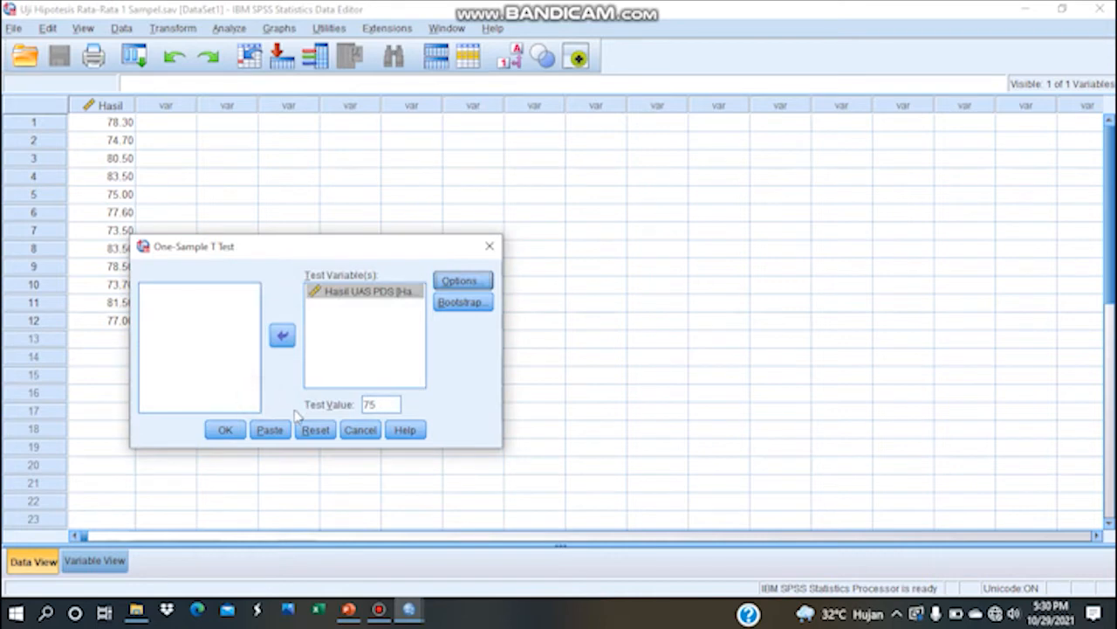
pyautogui.click(241, 432)
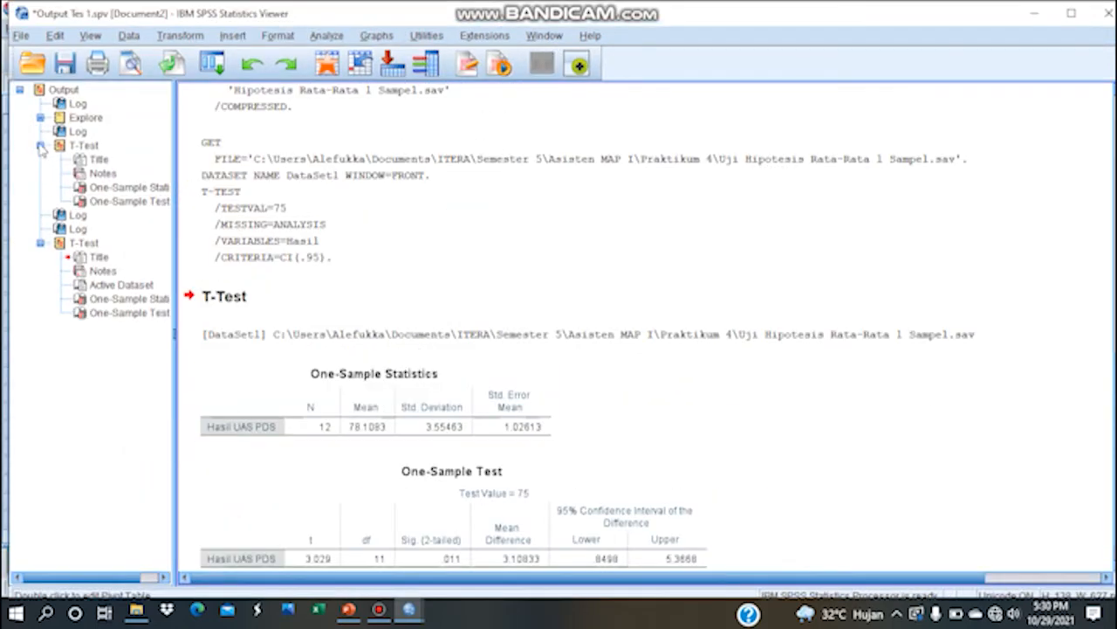
# Step: Collapse the earlier T-Test entry in the output outline and examine the One-Sample Statistics and One-Sample Test tables
pyautogui.click(40, 146)
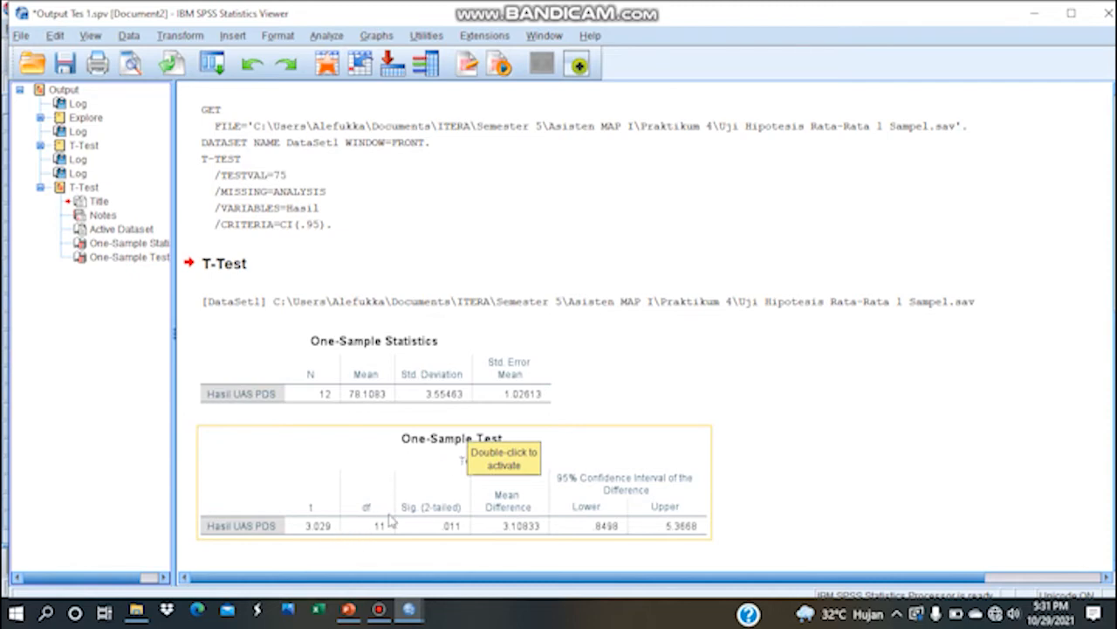
pyautogui.click(394, 546)
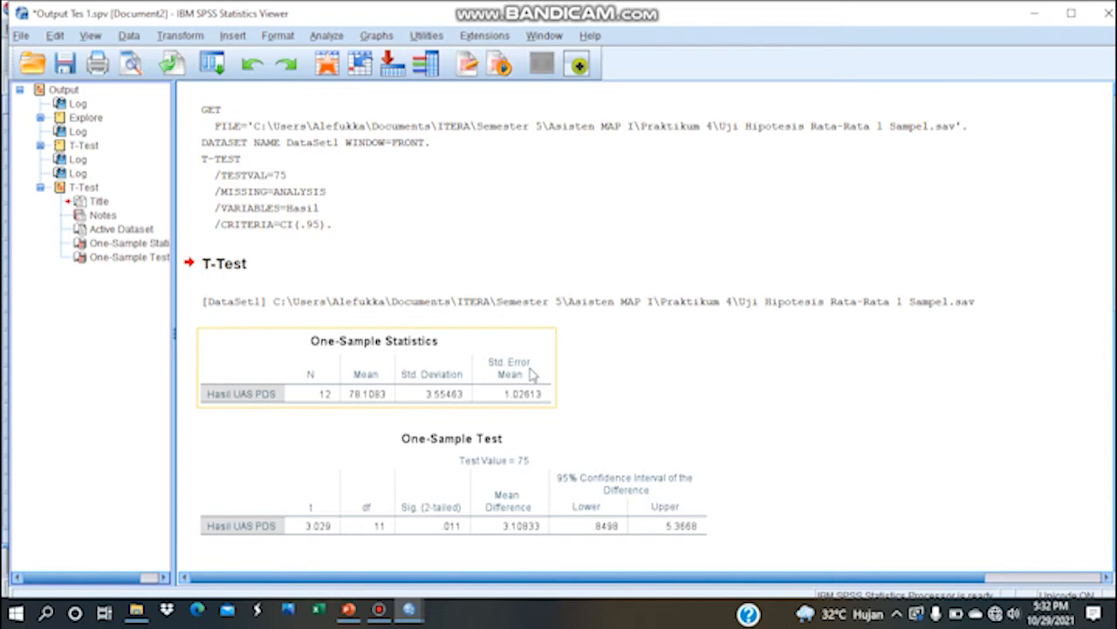
pyautogui.click(488, 480)
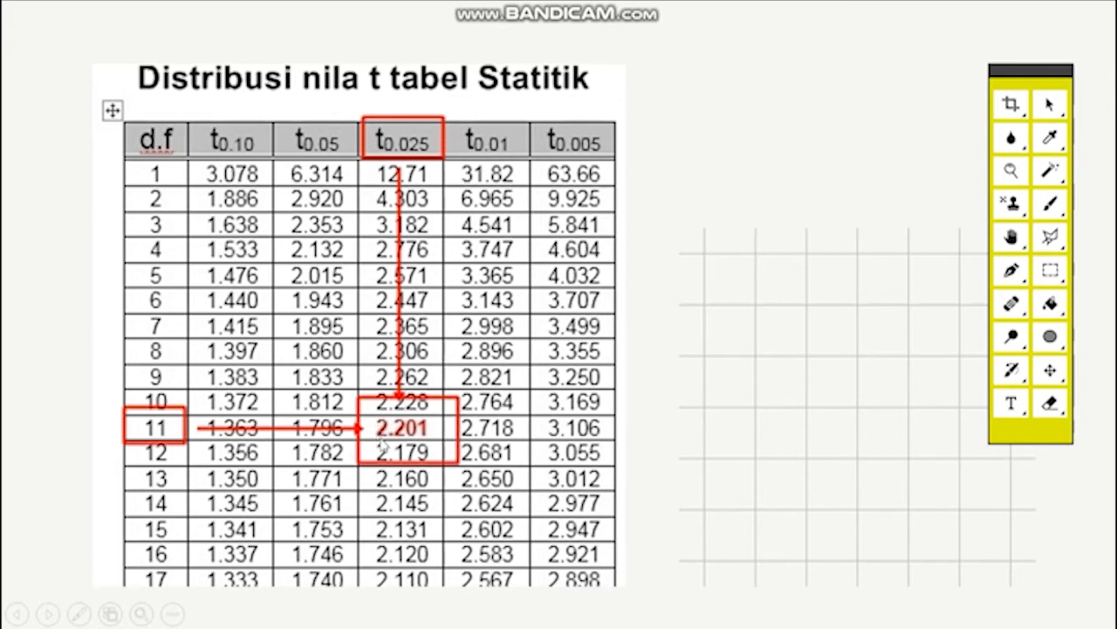
pyautogui.click(438, 432)
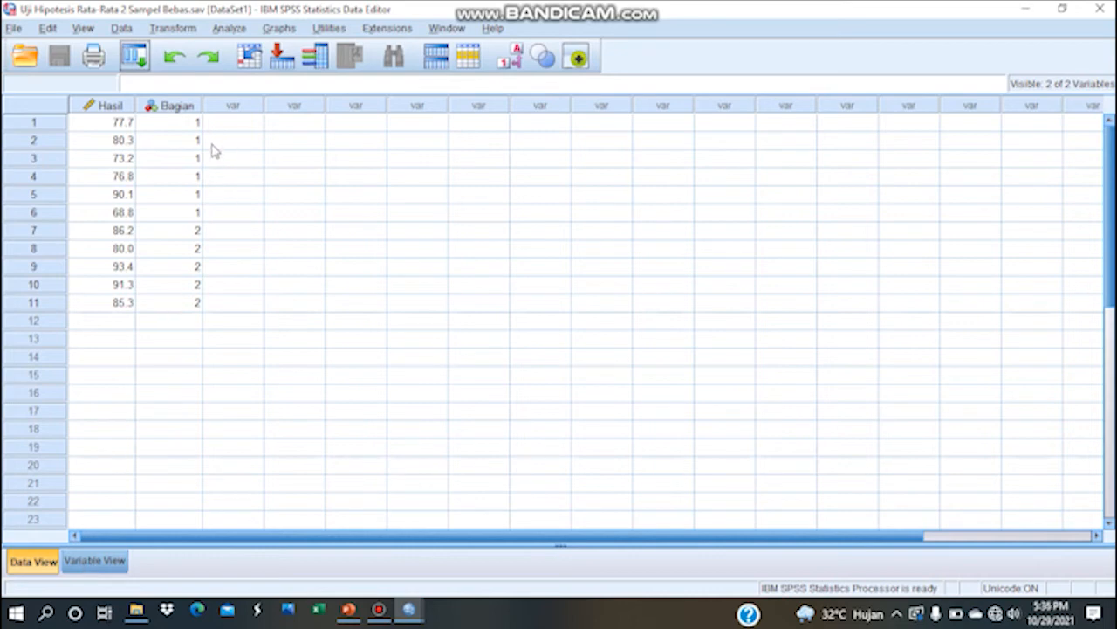
# Step: Set the measurement level of the Bagian variable to Scale
pyautogui.click(99, 563)
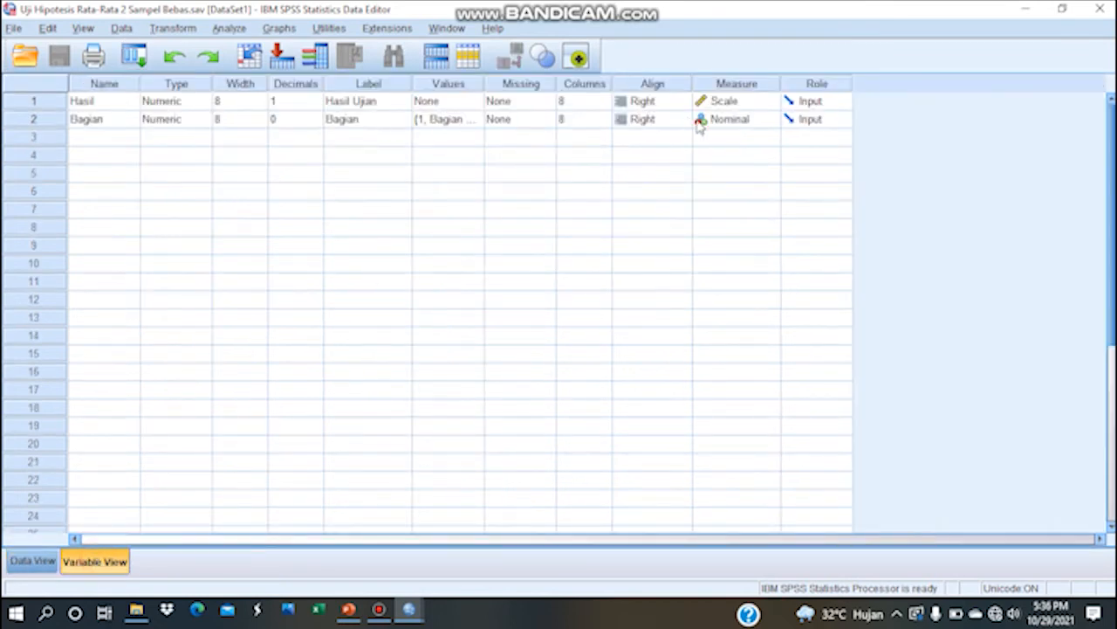
pyautogui.click(738, 123)
pyautogui.click(730, 140)
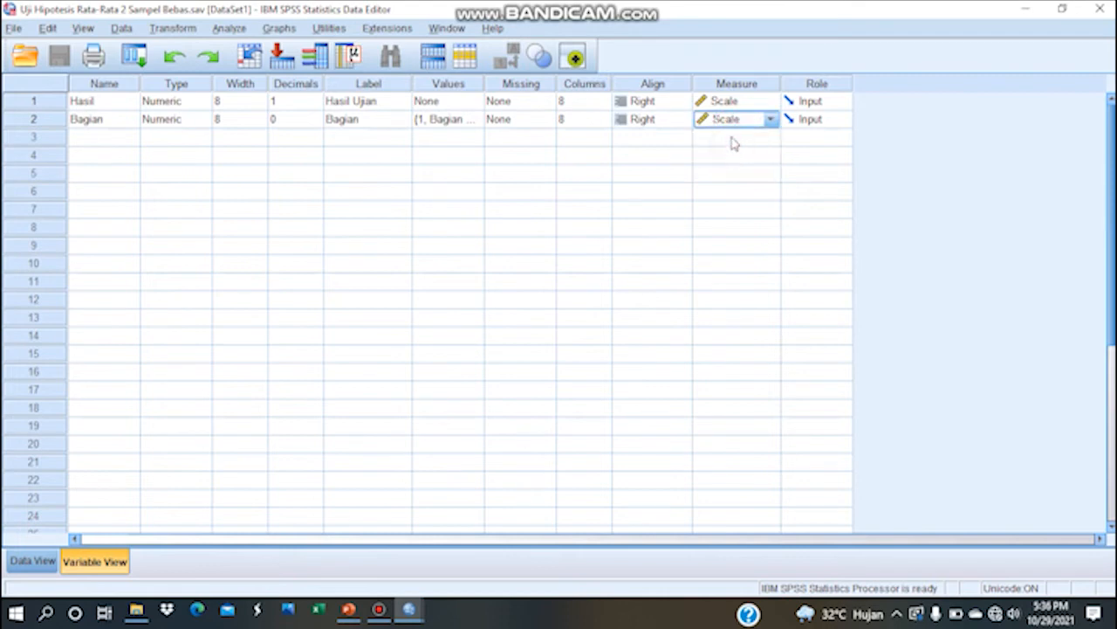
# Step: Define the value labels of the Bagian variable as 1 = Bagian A and 2 = Bagian B, replacing the existing label
pyautogui.click(441, 120)
pyautogui.click(474, 119)
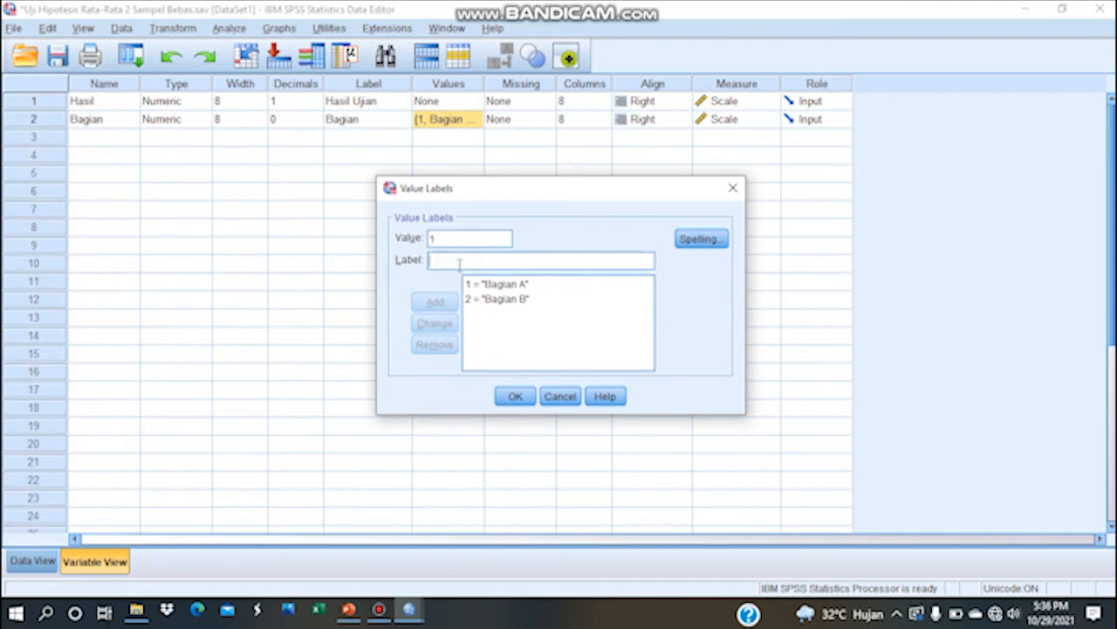
pyautogui.write('Bagian A')
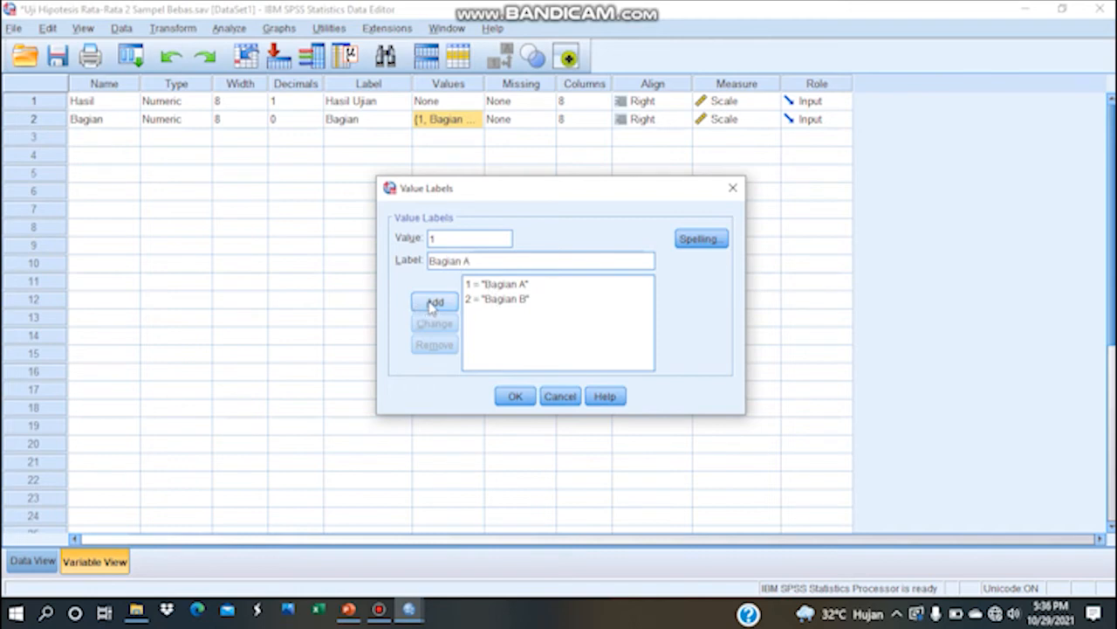
pyautogui.doubleClick(456, 244)
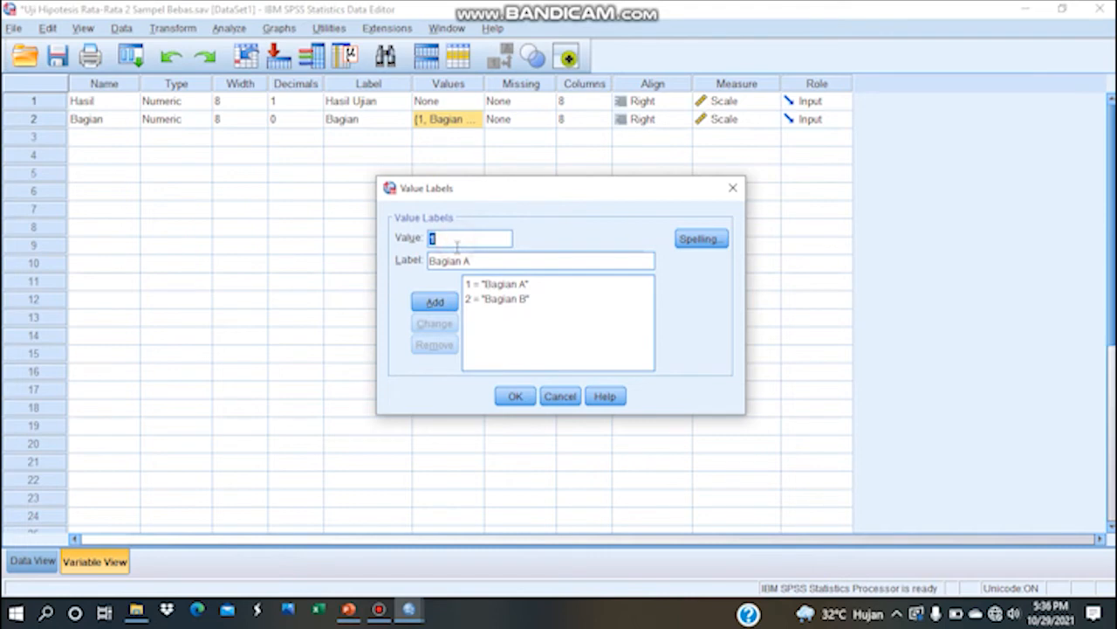
pyautogui.press('BackSpace')
pyautogui.write('2')
pyautogui.click(435, 304)
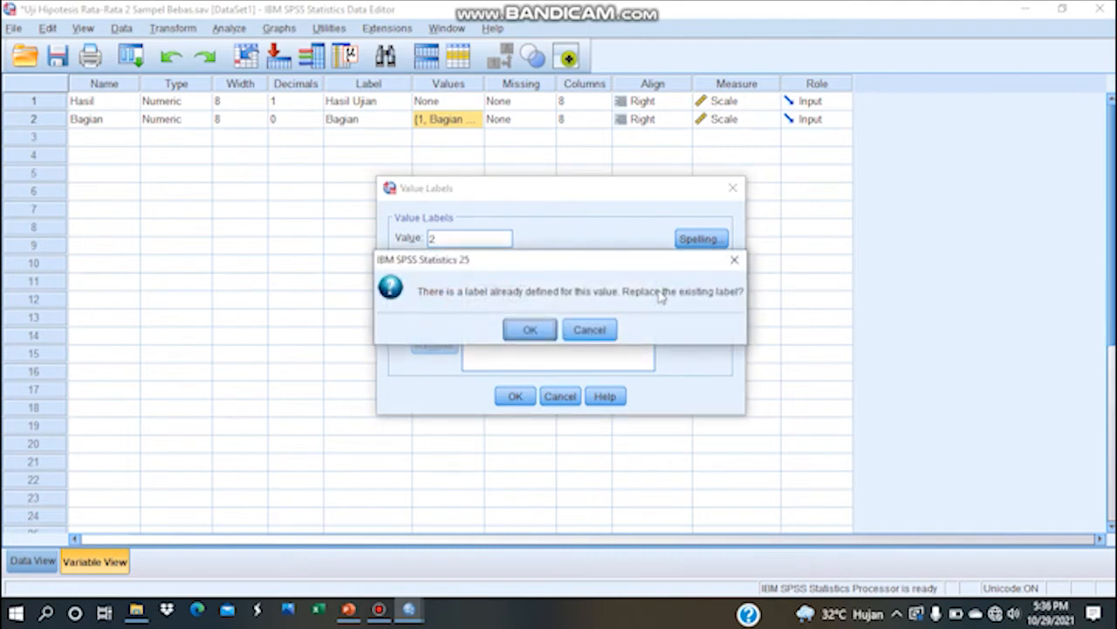
pyautogui.click(534, 328)
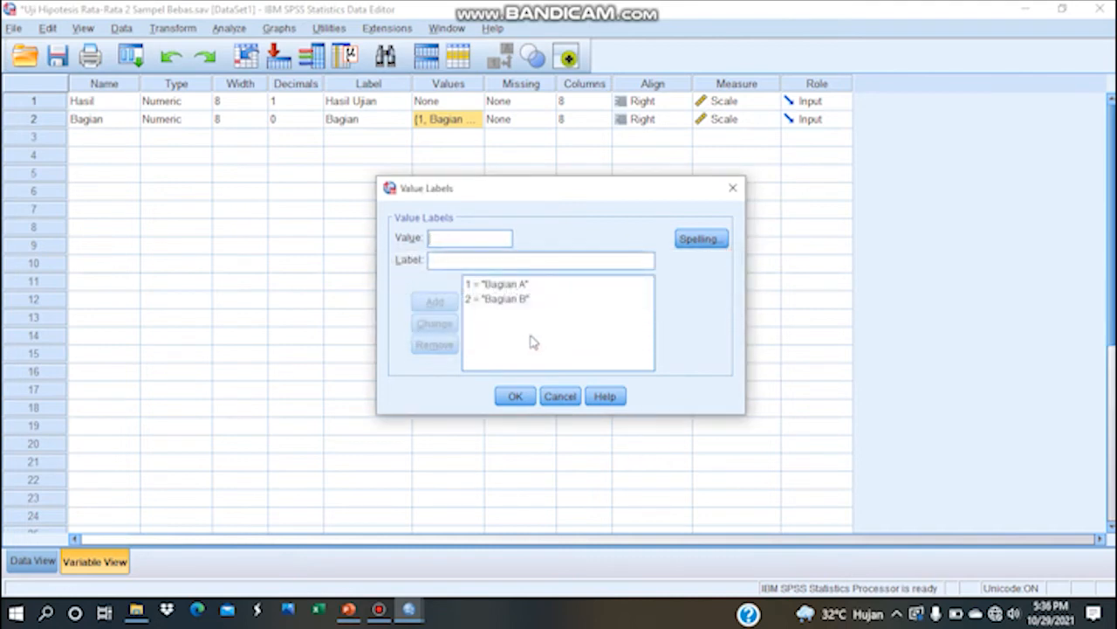
pyautogui.click(509, 397)
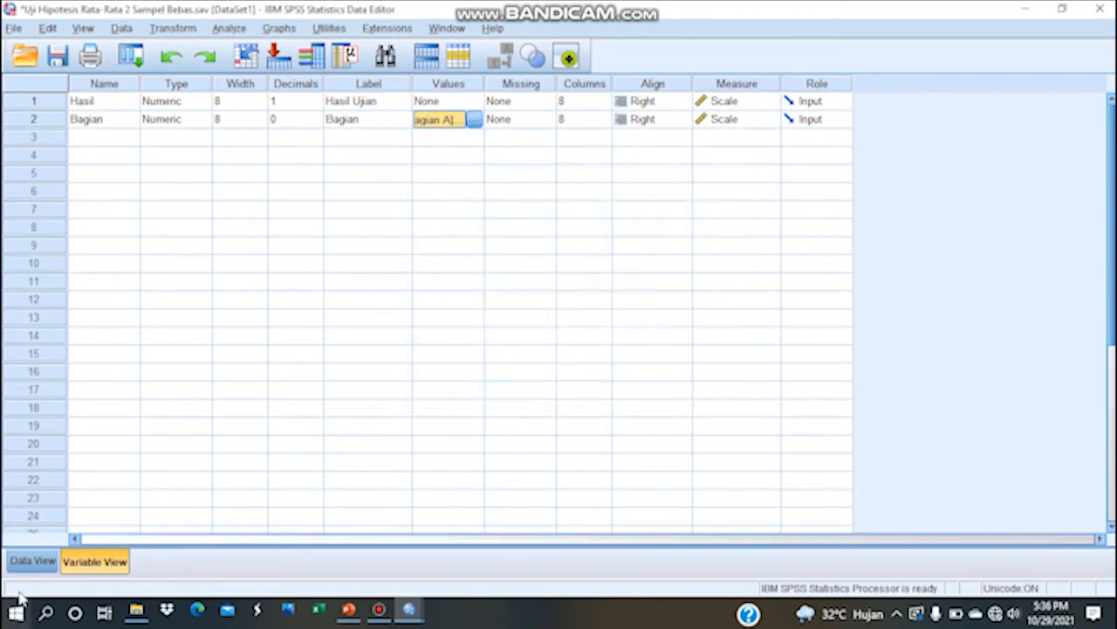
# Step: Set up an Independent-Samples T Test with Hasil Ujian as the test variable and Bagian as the grouping variable
pyautogui.click(32, 560)
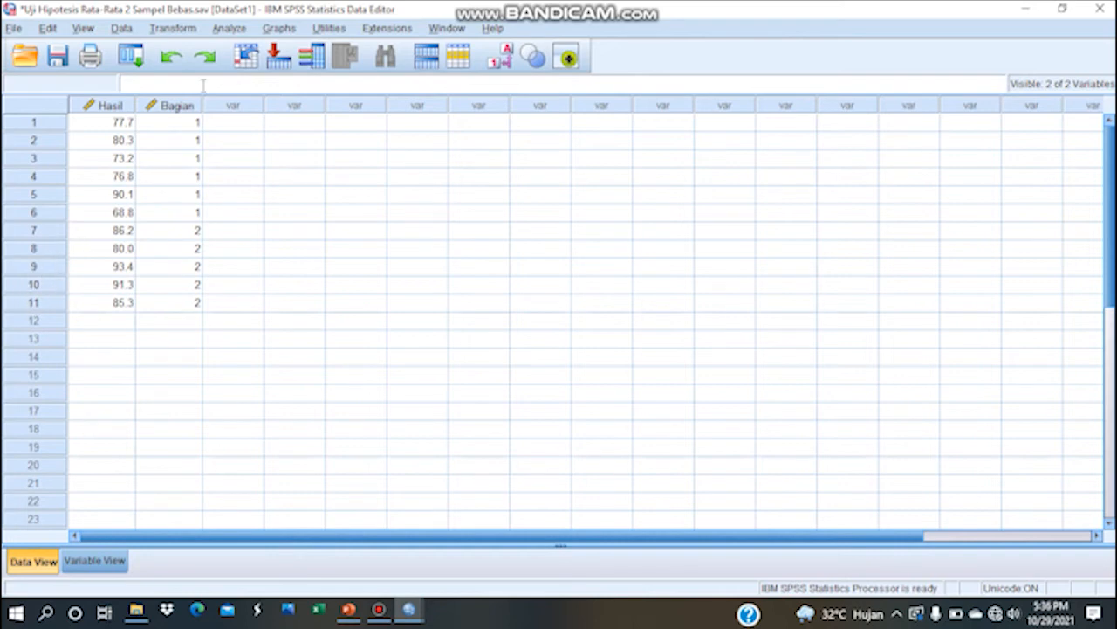
pyautogui.click(233, 30)
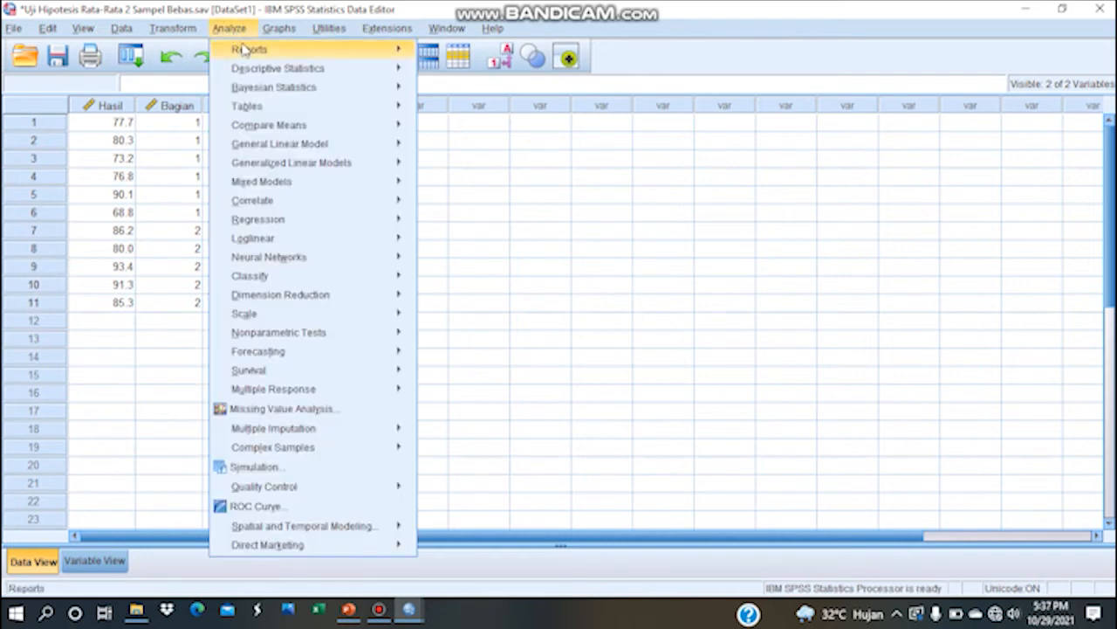
pyautogui.moveTo(277, 127)
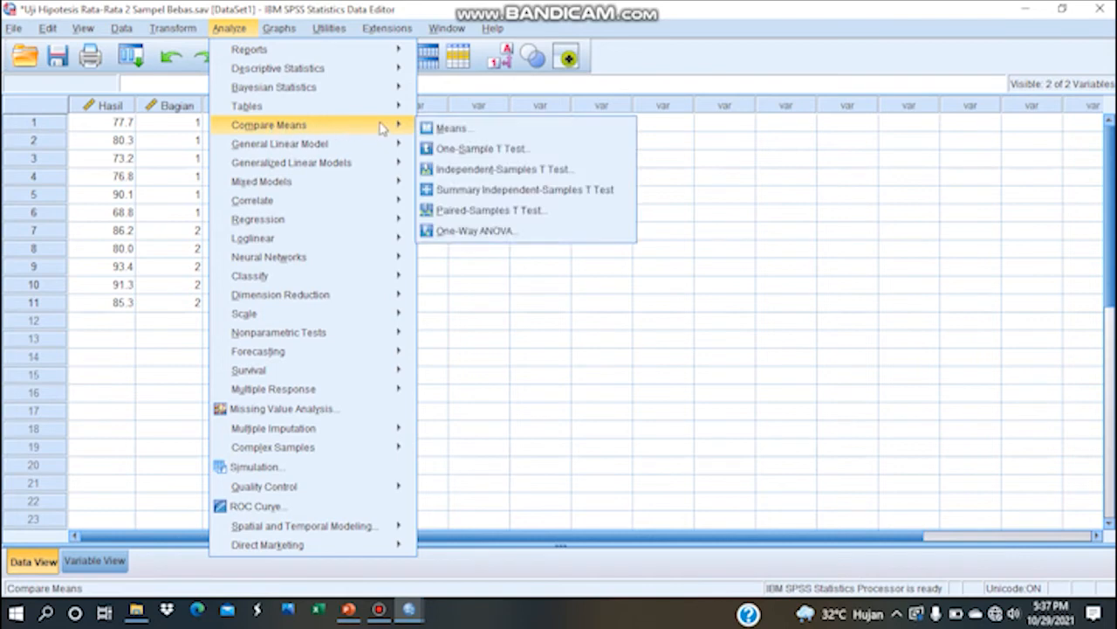
pyautogui.click(501, 171)
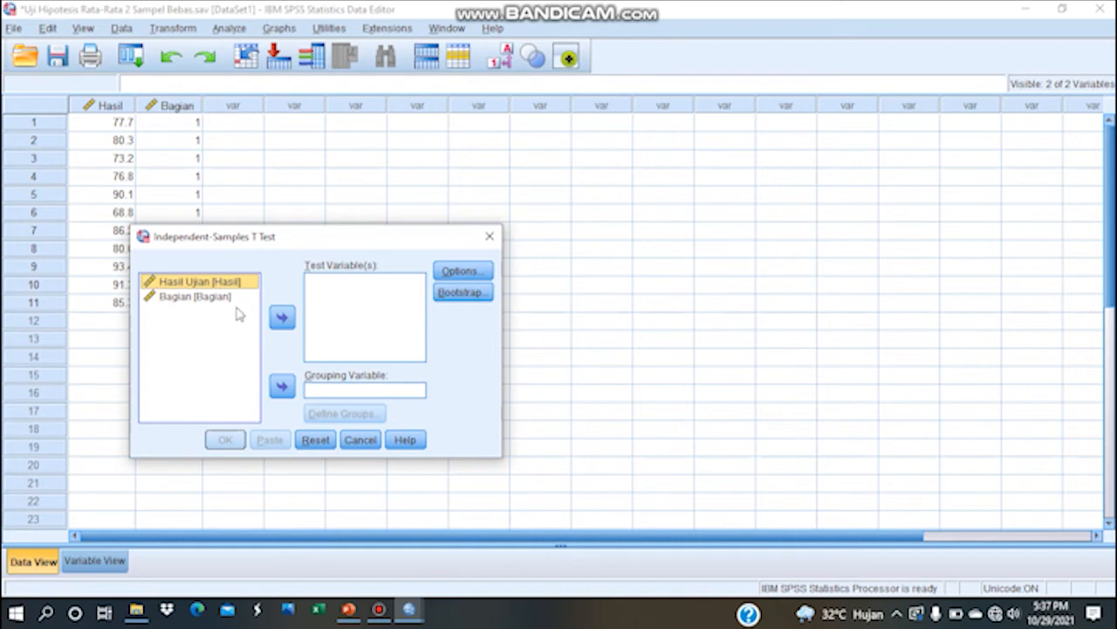
pyautogui.click(282, 317)
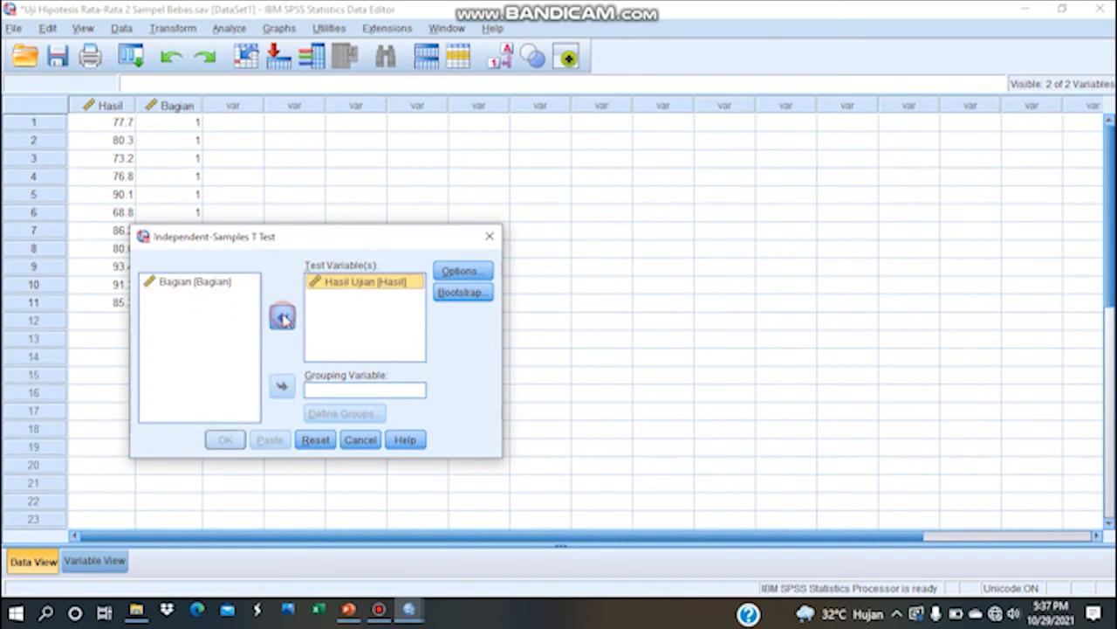
pyautogui.click(223, 293)
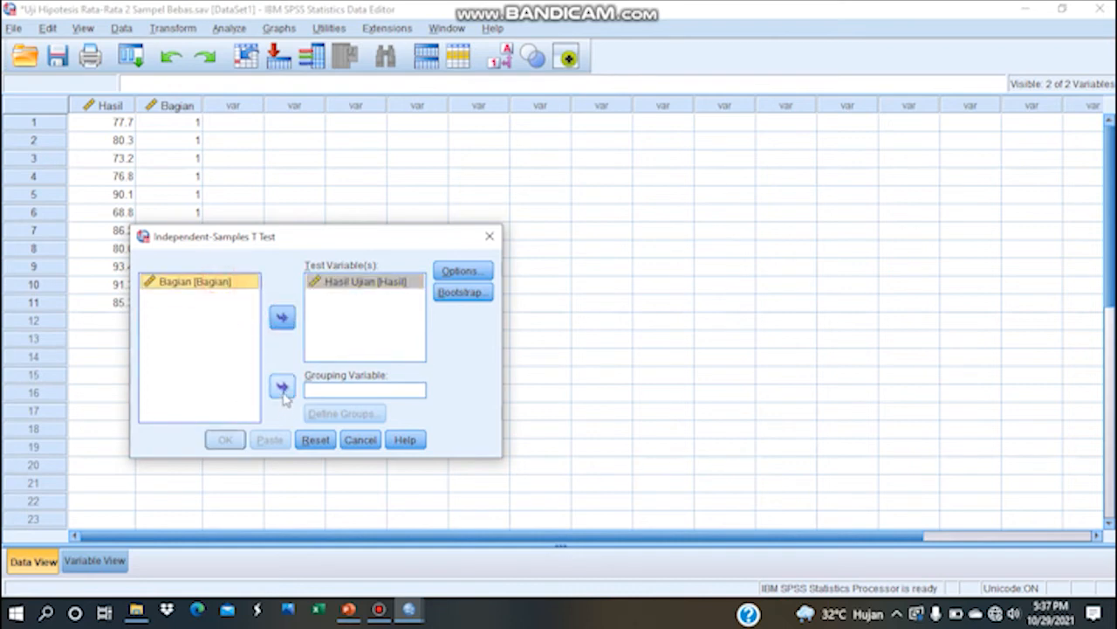
pyautogui.click(282, 388)
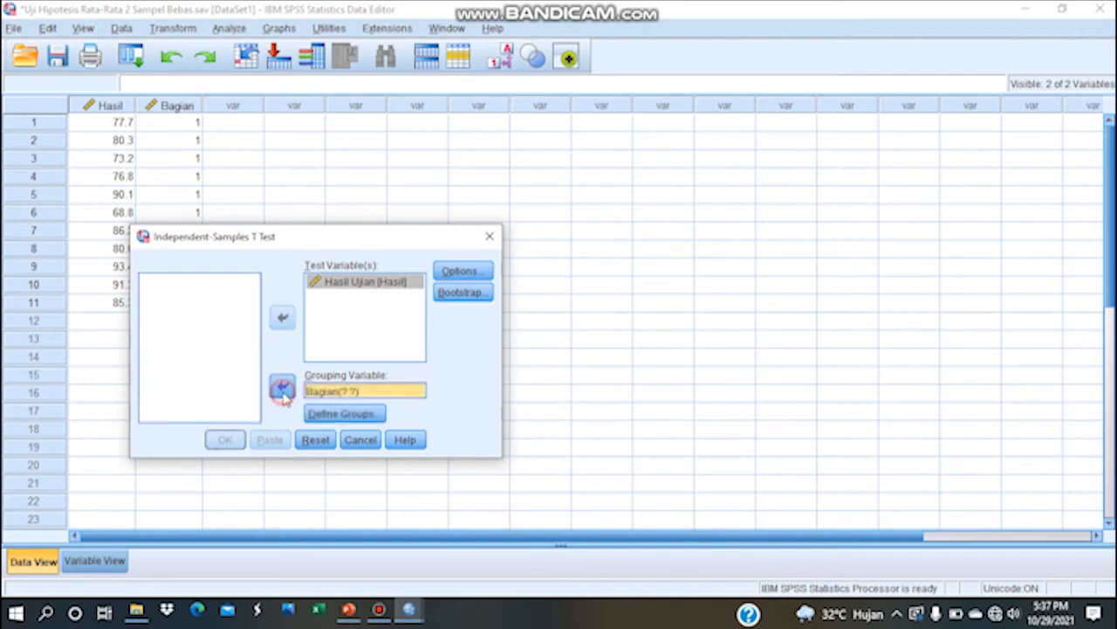
# Step: Define the Bagian groups with the specified values 1 for Group 1 and 2 for Group 2
pyautogui.click(342, 413)
pyautogui.click(322, 324)
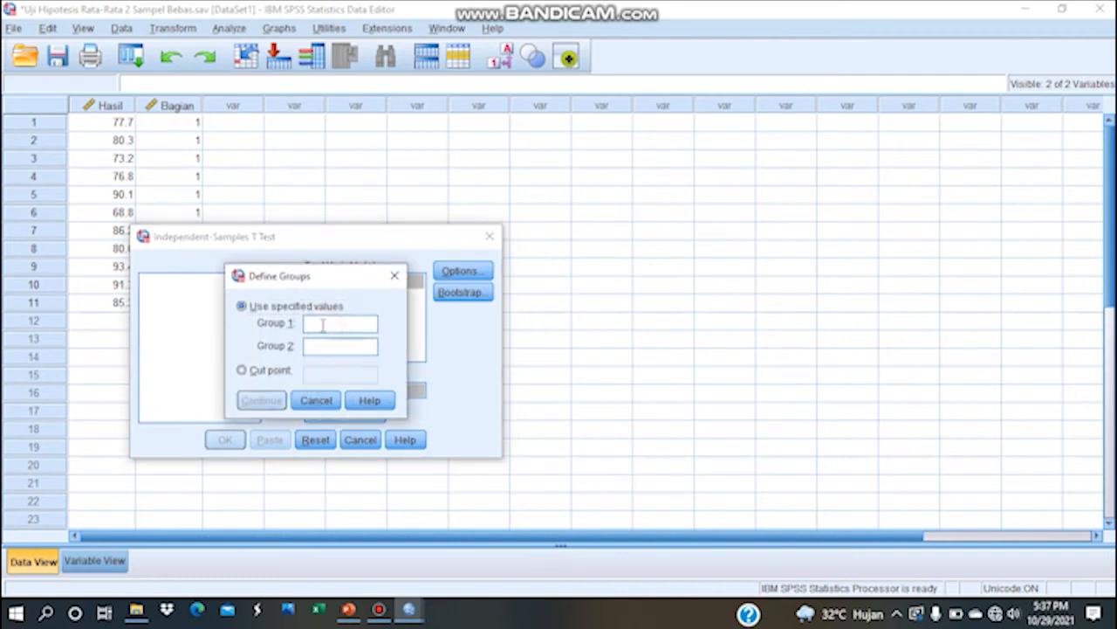
pyautogui.click(354, 348)
pyautogui.write('2')
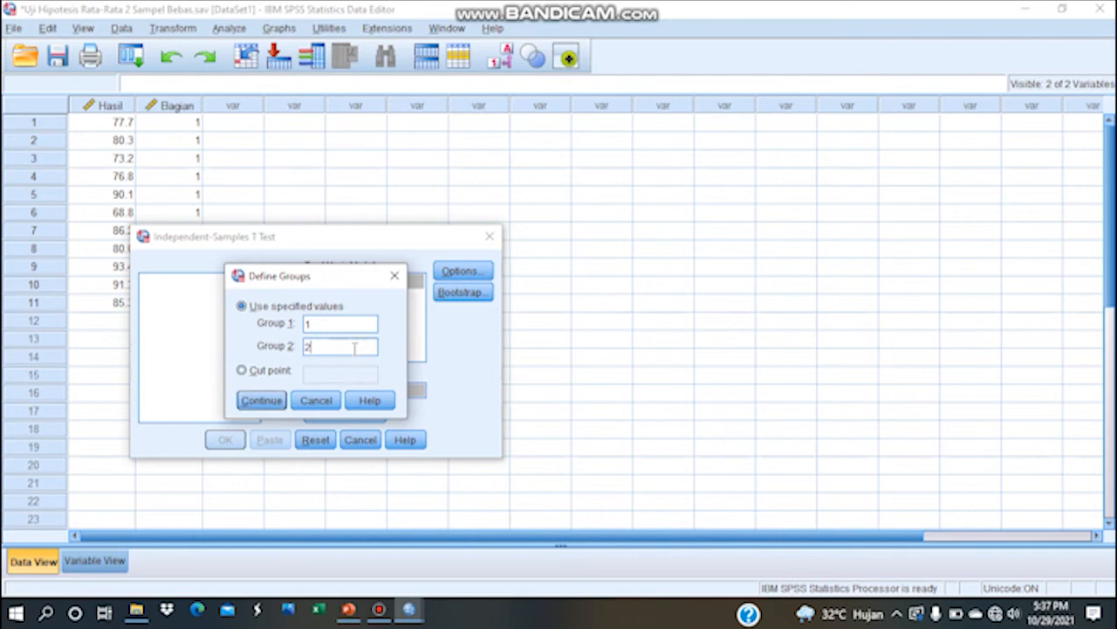
pyautogui.click(261, 400)
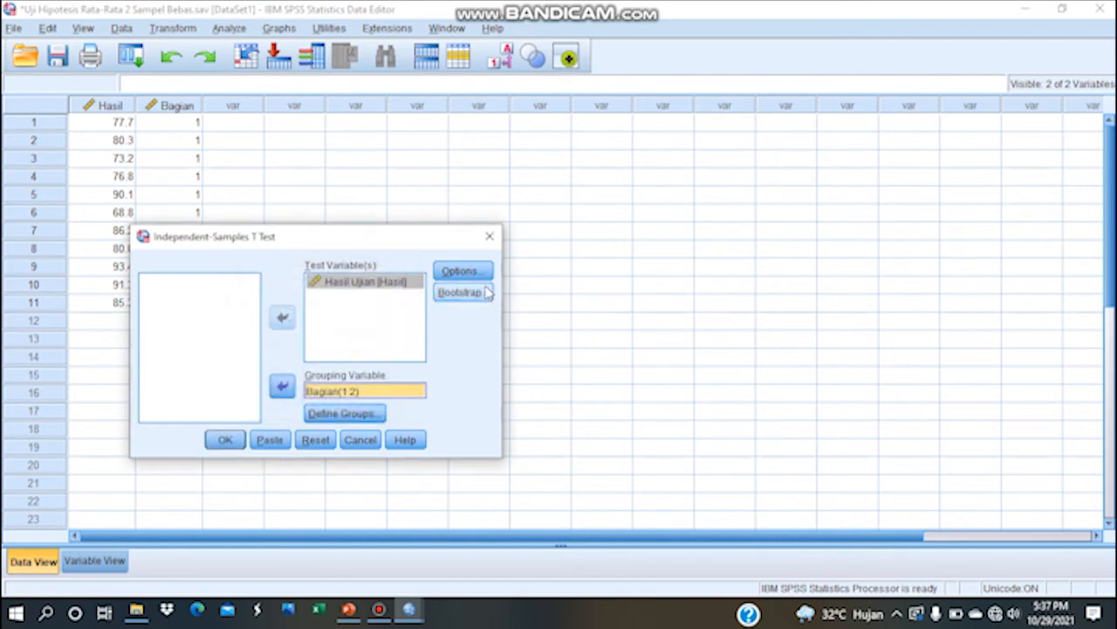
# Step: Accept a 95% confidence interval in the Independent-Samples T Test options, excluding cases analysis by analysis
pyautogui.click(463, 271)
pyautogui.click(386, 308)
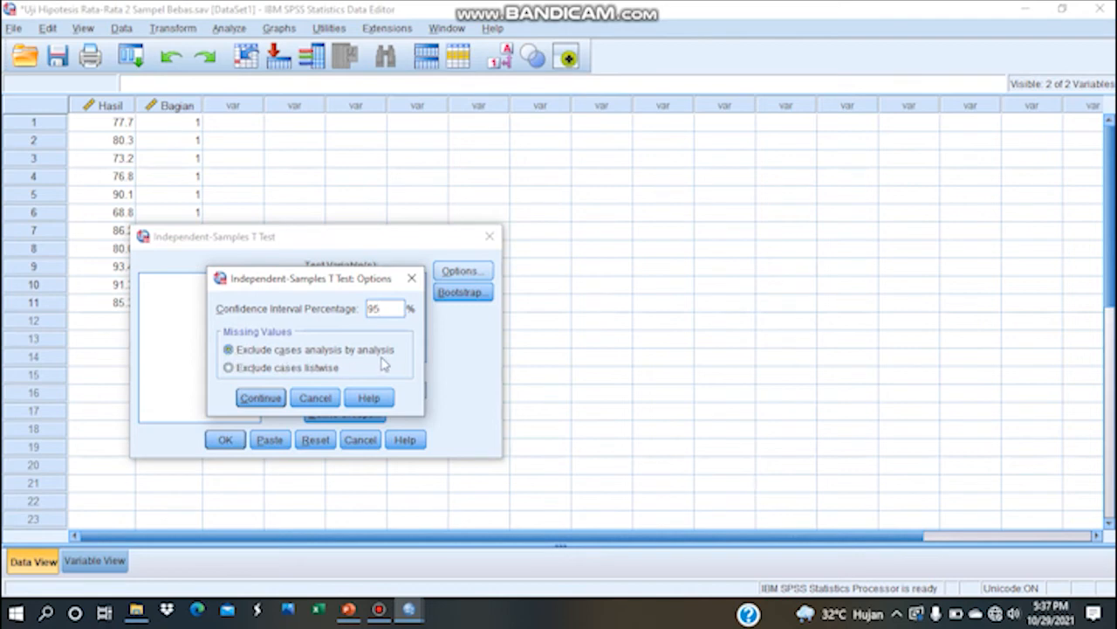
pyautogui.click(264, 398)
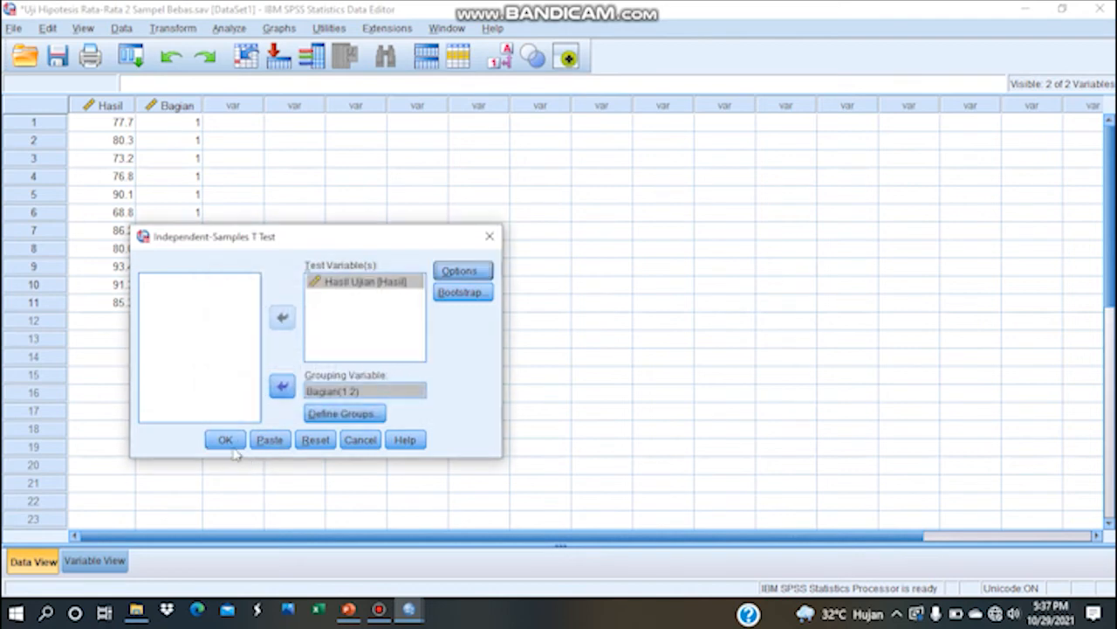
# Step: Run the independent-samples t test and view its Group Statistics and Independent Samples Test tables in the output
pyautogui.click(232, 443)
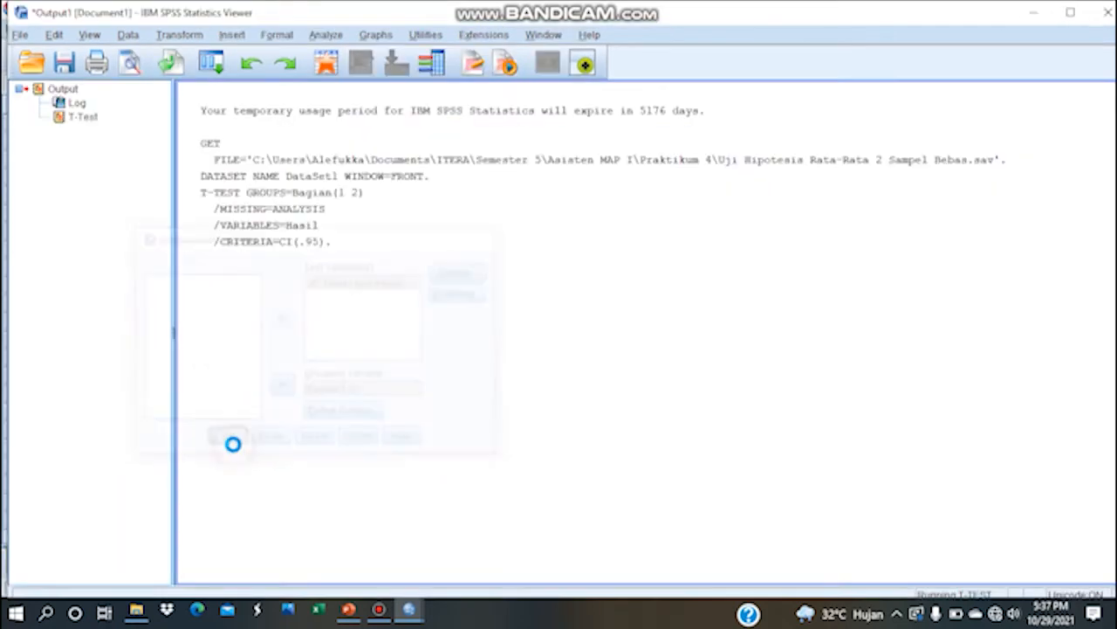
pyautogui.click(397, 310)
pyautogui.scroll(-1, 402, 321)
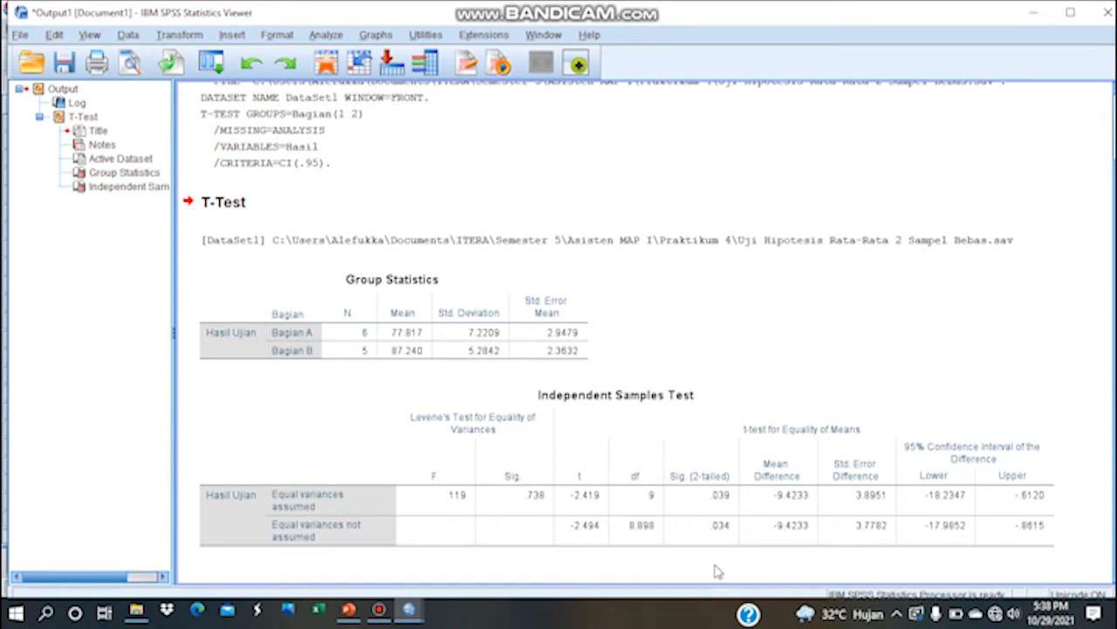
pyautogui.click(662, 531)
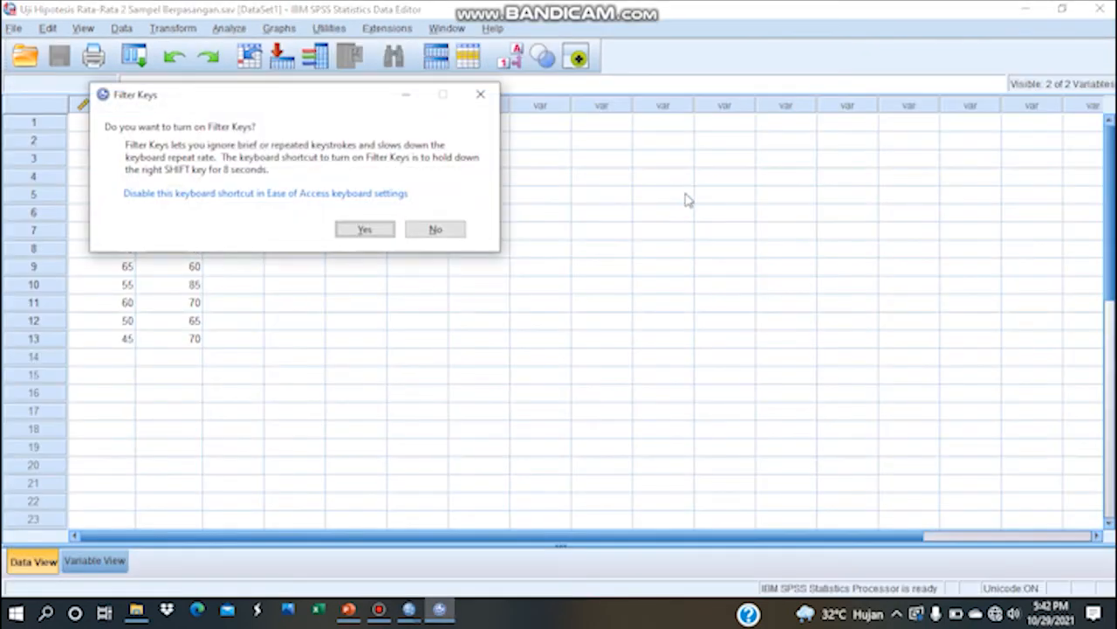
# Step: Dismiss the Filter Keys prompt and check the variable definitions of Pretest and Postest, returning to the data
pyautogui.click(480, 94)
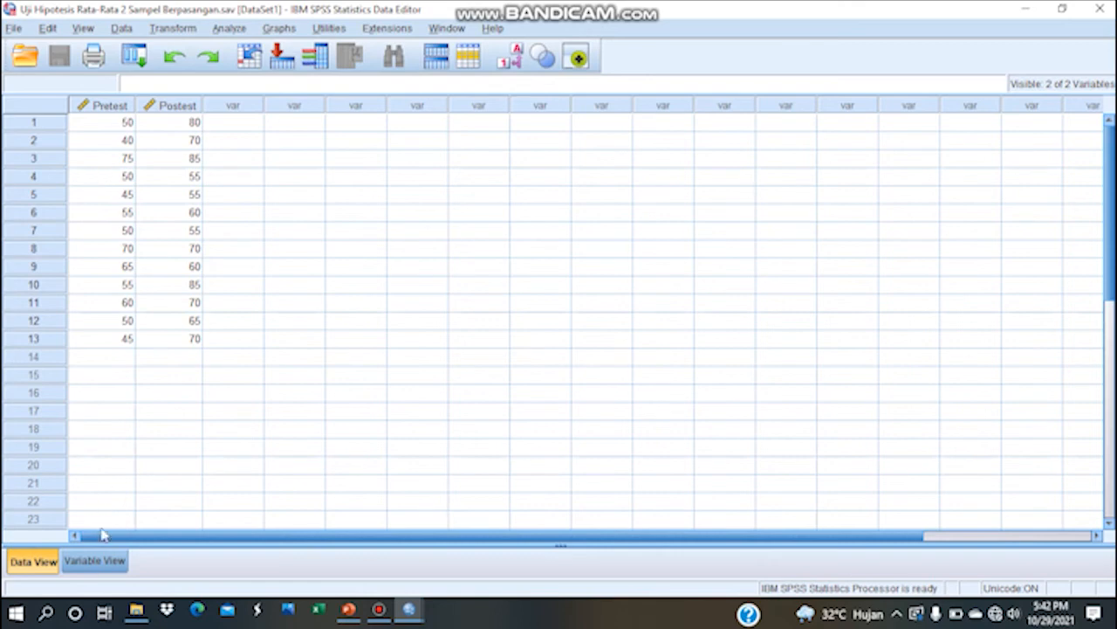
pyautogui.click(96, 561)
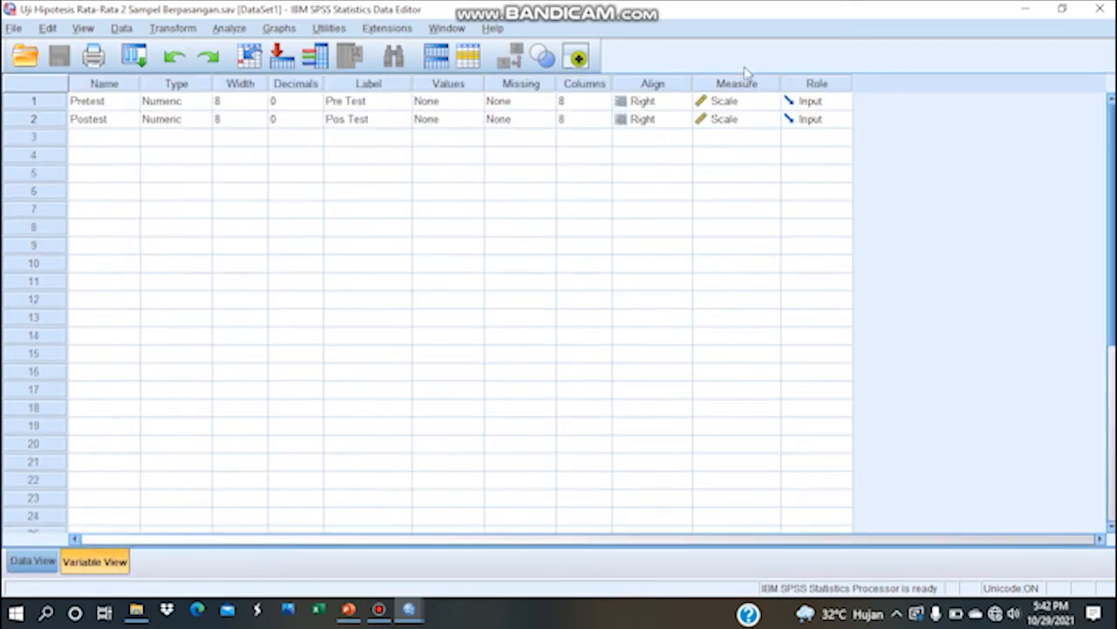
pyautogui.click(17, 561)
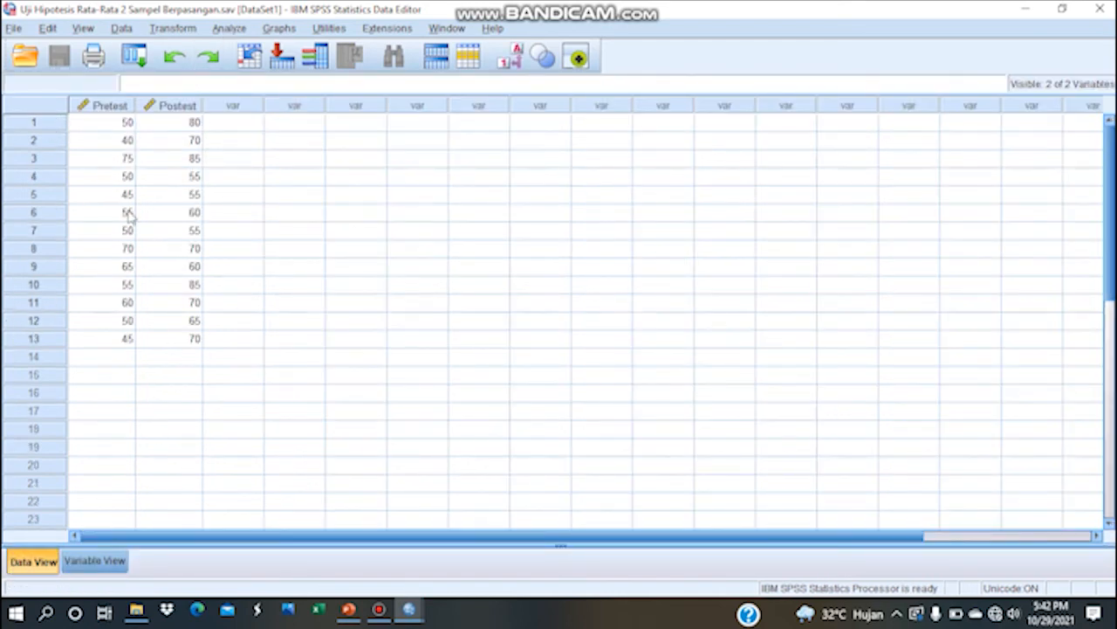
# Step: Set up a Paired-Samples T Test with Pre Test and Pos Test as pair 1, removing the surplus Pos Test entry from pair 2
pyautogui.click(229, 28)
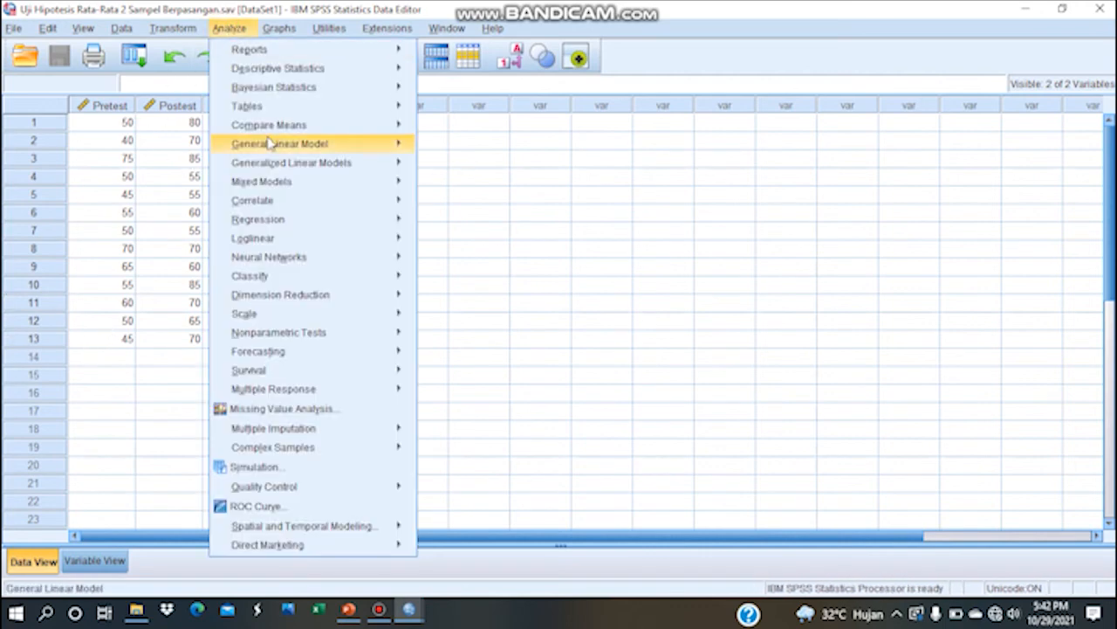
pyautogui.moveTo(275, 127)
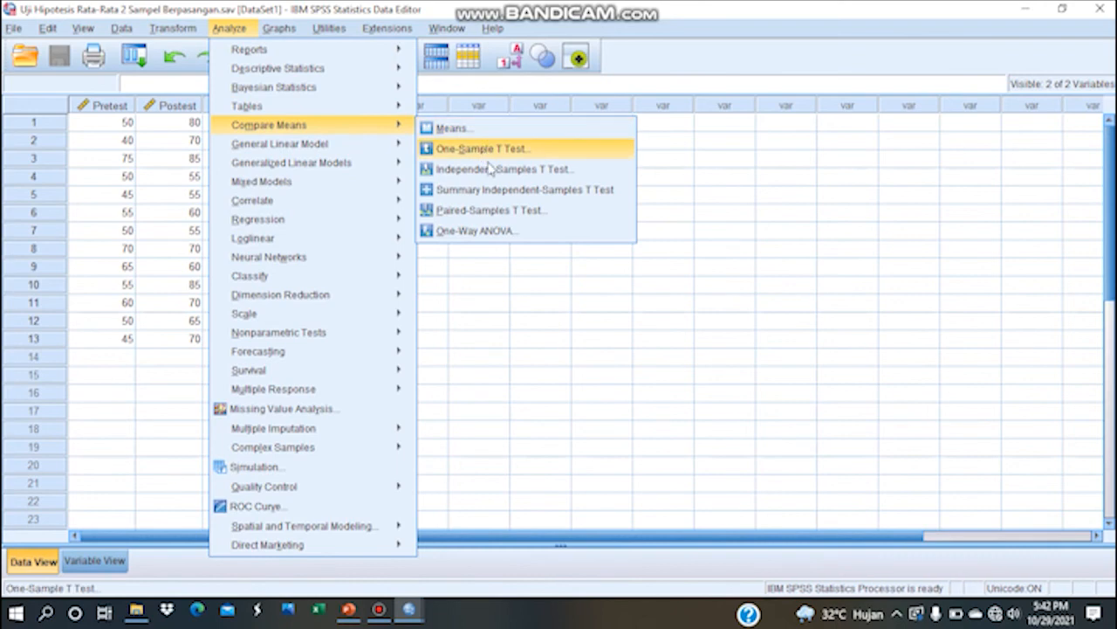
pyautogui.click(508, 213)
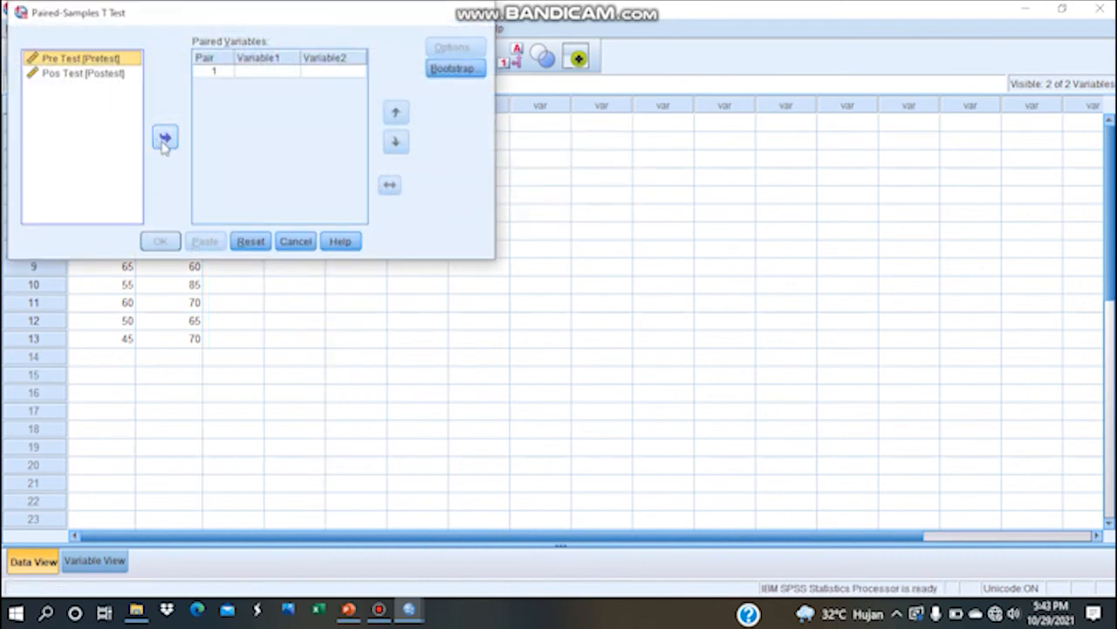
pyautogui.click(163, 139)
pyautogui.click(100, 75)
pyautogui.doubleClick(99, 75)
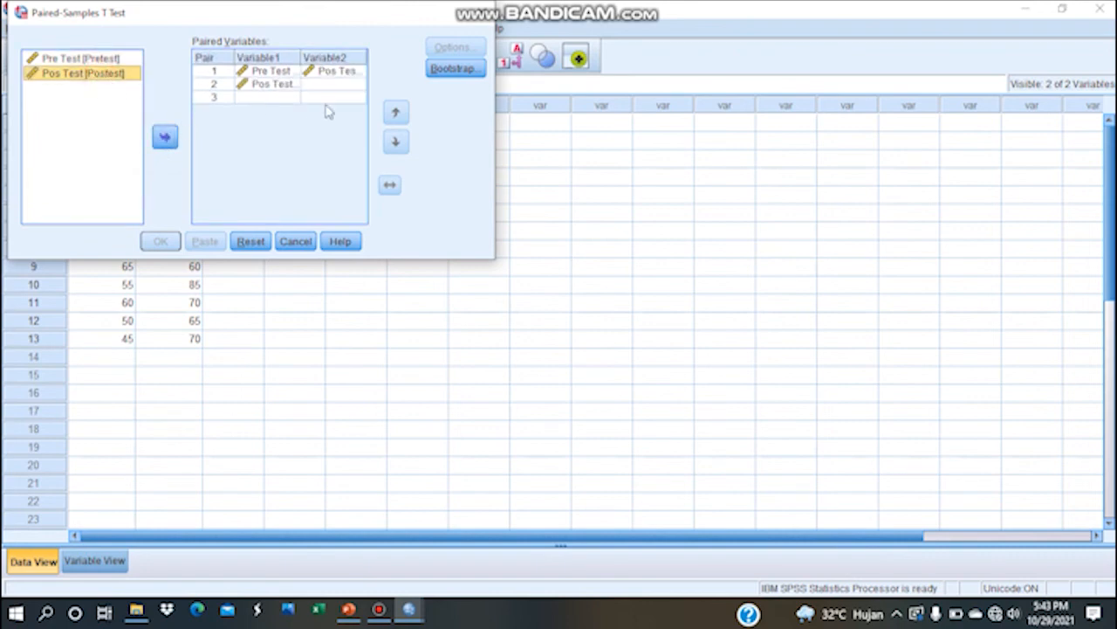
pyautogui.click(257, 87)
pyautogui.click(165, 137)
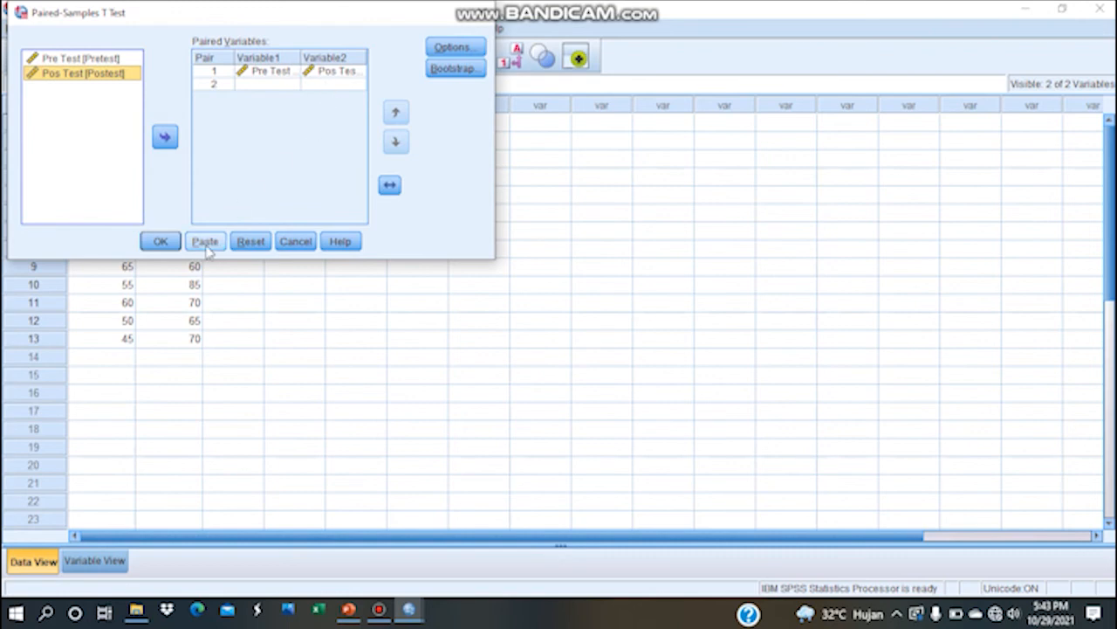
# Step: Accept a 95% confidence interval with cases excluded analysis by analysis, and run the paired-samples t test to view its output tables
pyautogui.click(453, 48)
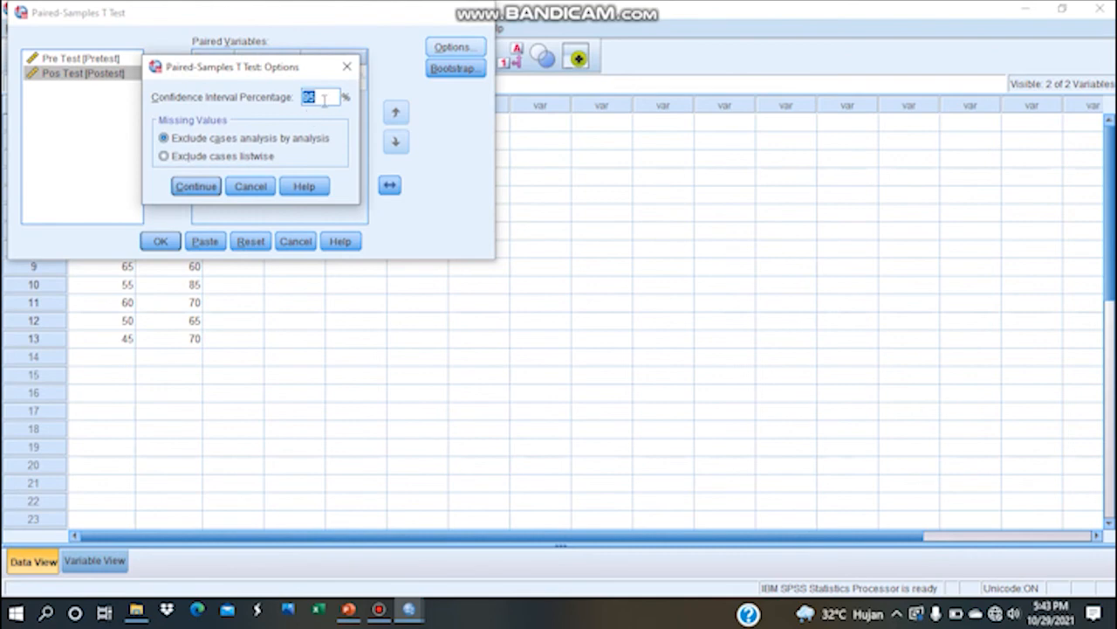
pyautogui.click(206, 185)
pyautogui.click(160, 242)
pyautogui.click(382, 269)
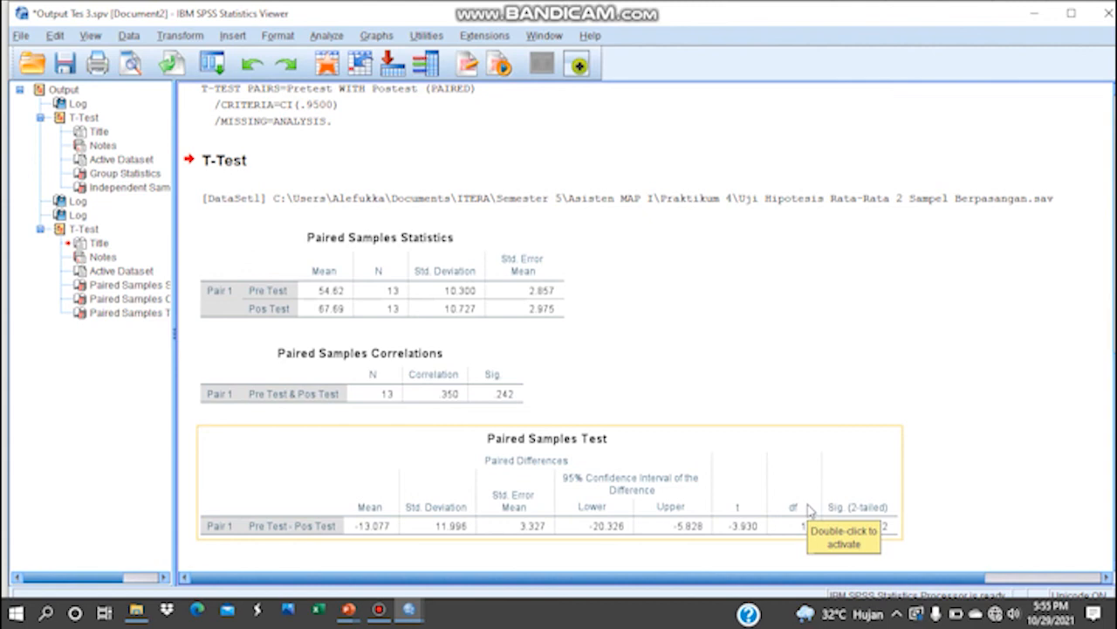
pyautogui.click(819, 399)
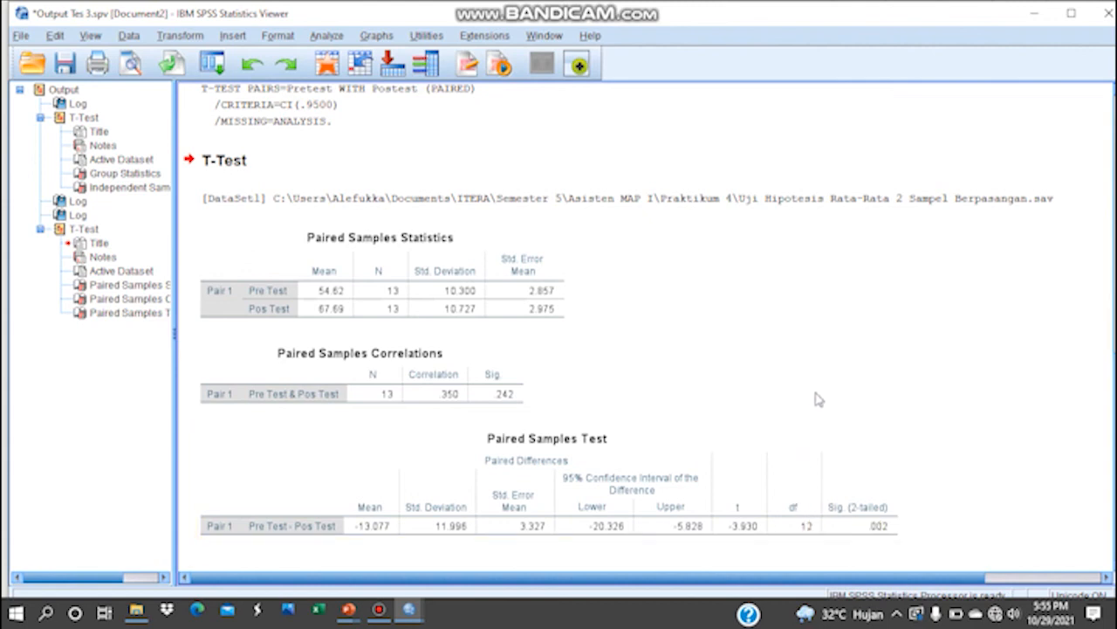